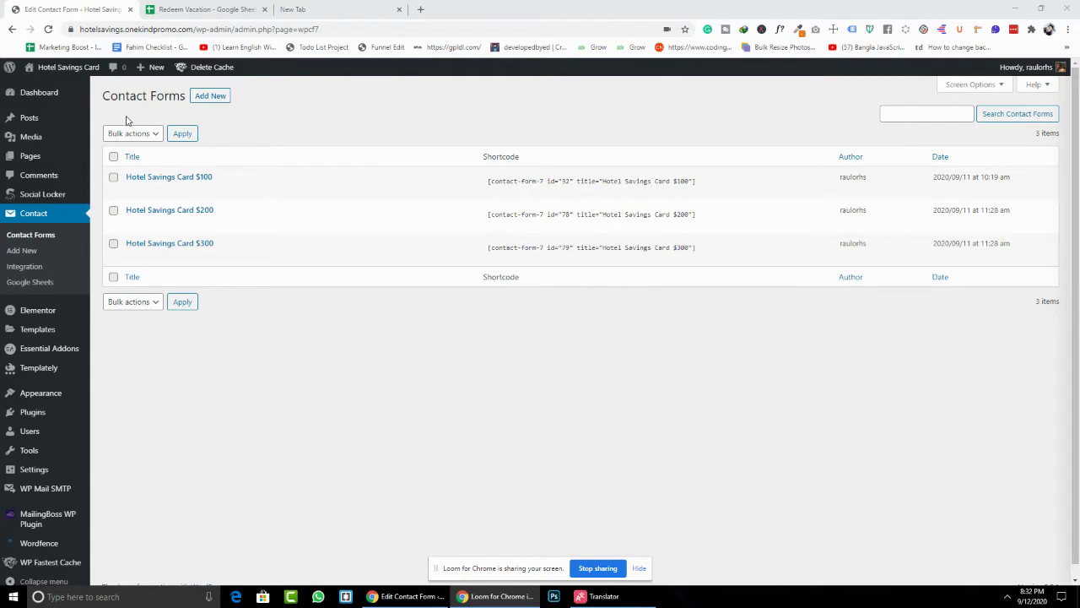
# - Check the empty Redeem Vacation sheet at A1 and its tab menu, then return to Contact Forms
pyautogui.click(206, 9)
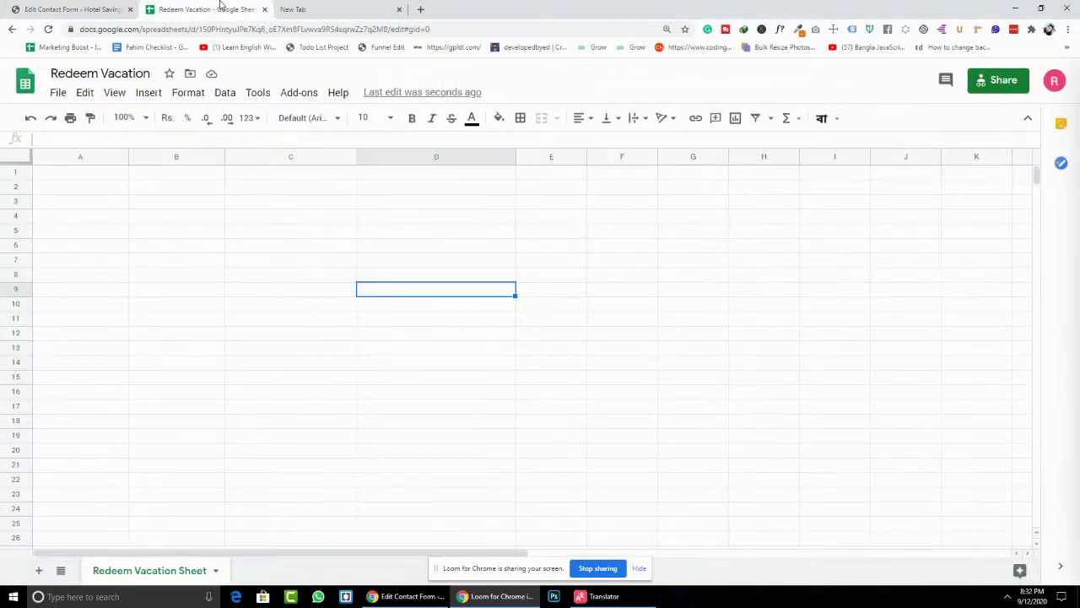
pyautogui.click(280, 189)
pyautogui.click(90, 174)
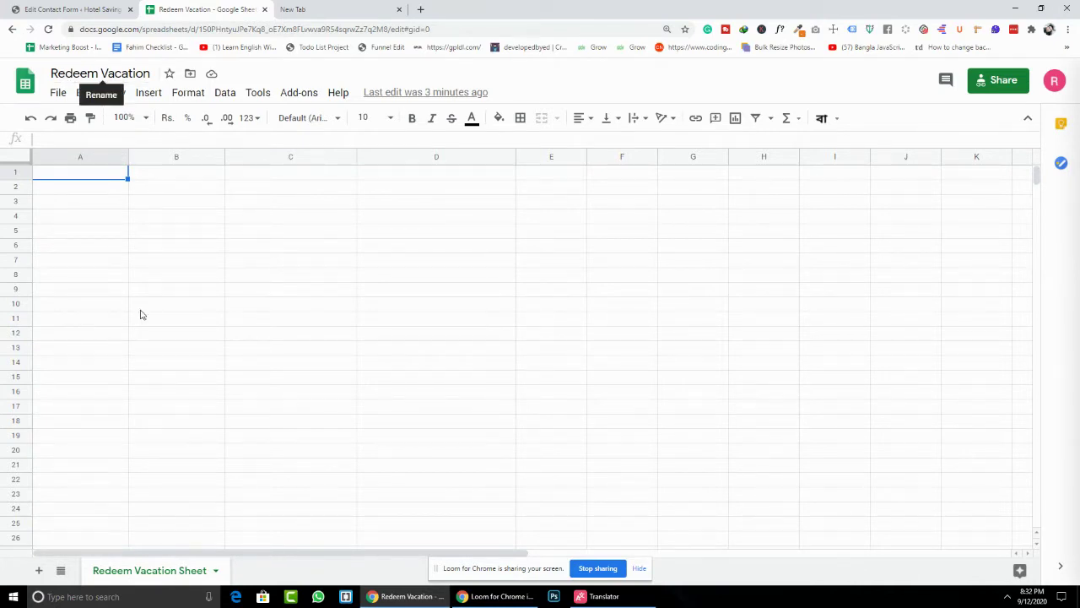
pyautogui.rightClick(167, 579)
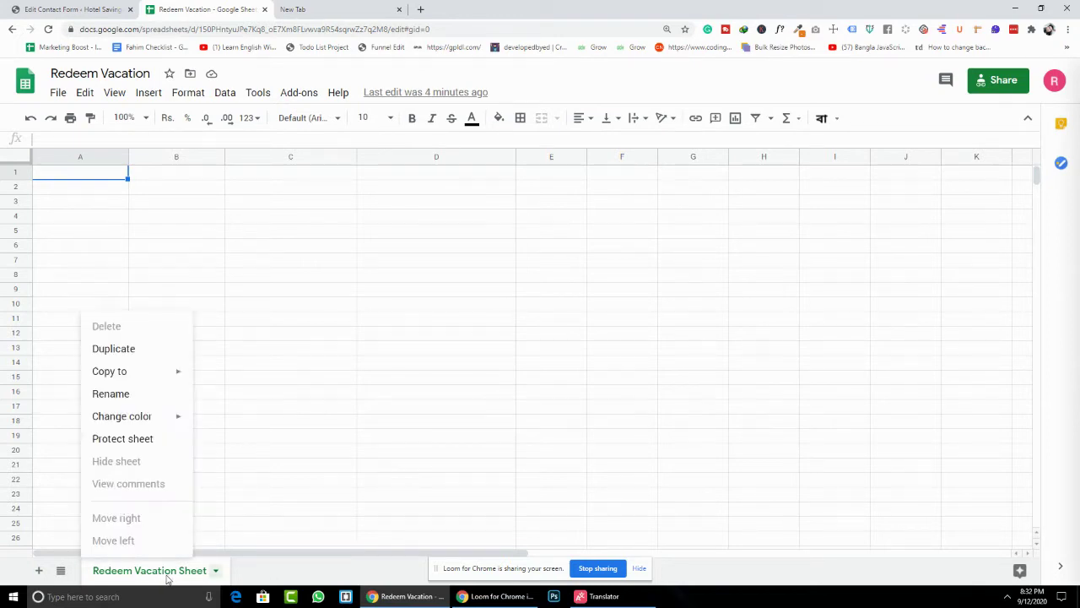
pyautogui.click(355, 510)
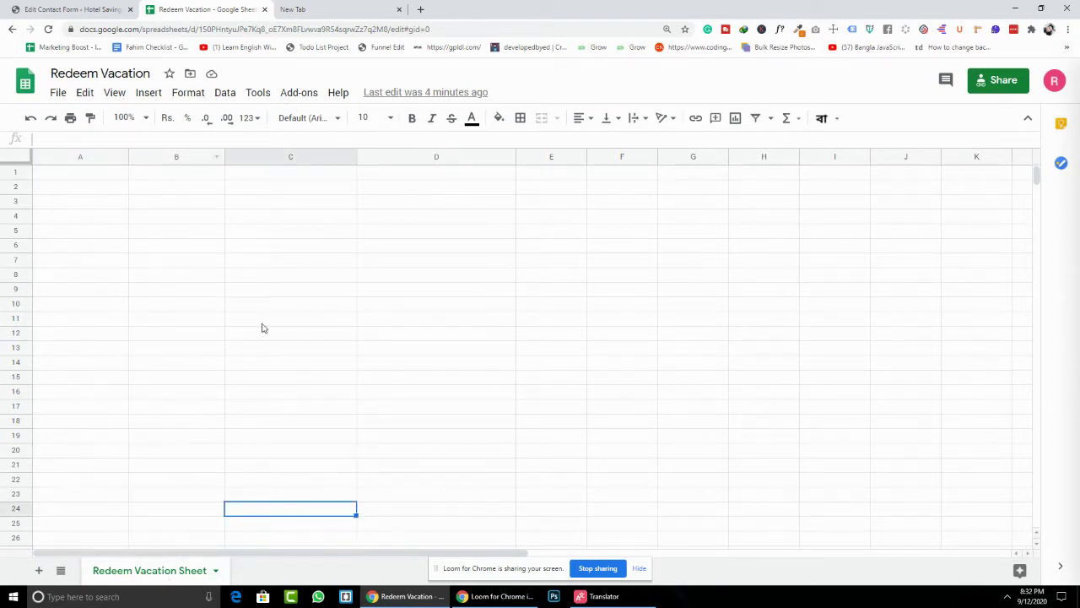
pyautogui.click(81, 9)
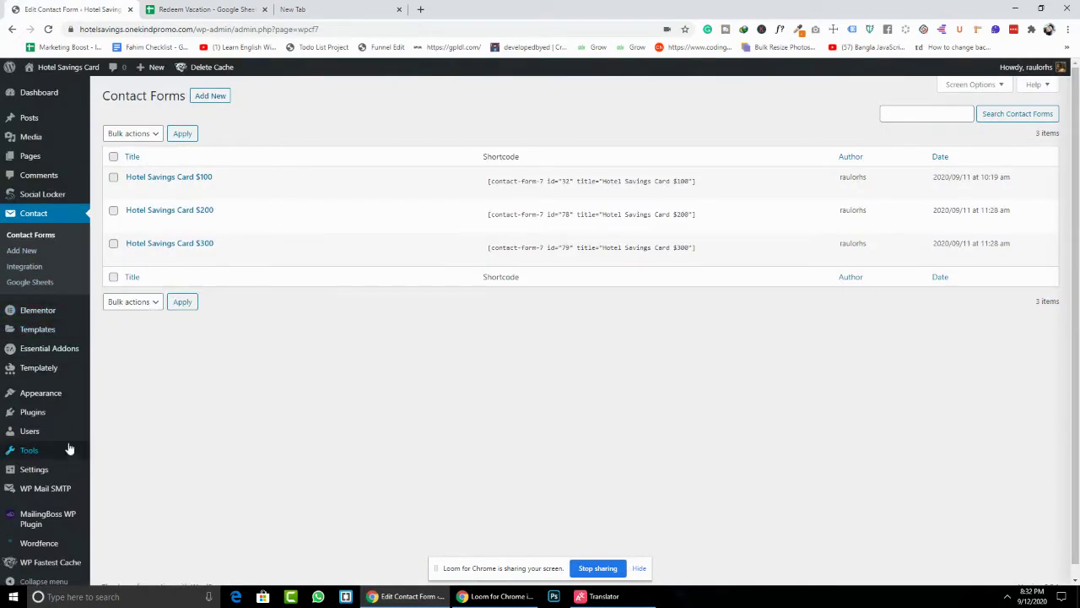
pyautogui.click(39, 416)
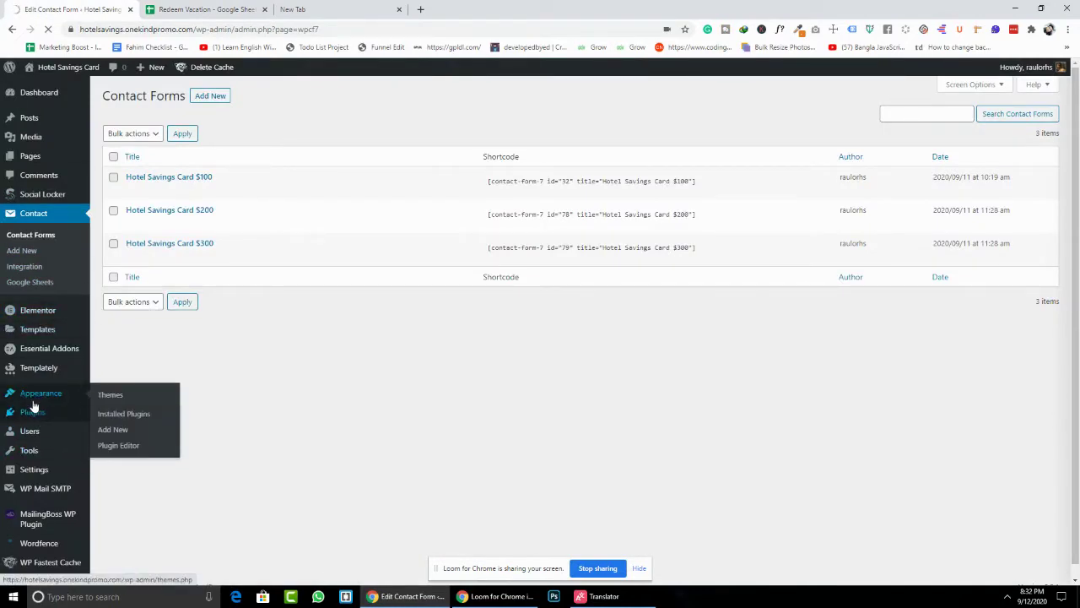
pyautogui.scroll(-3, 258, 482)
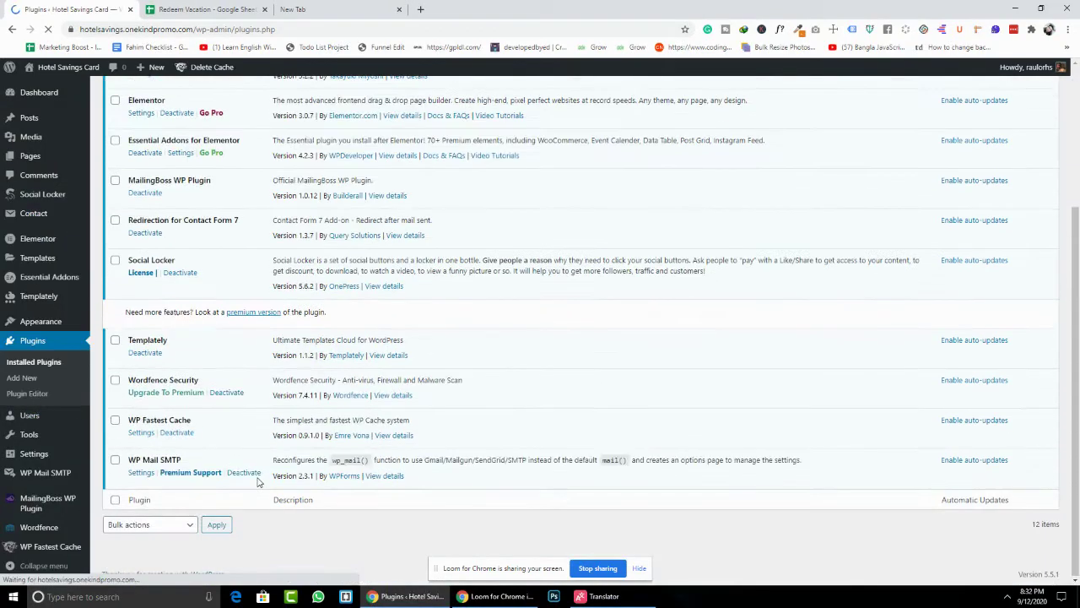
pyautogui.scroll(3, 259, 482)
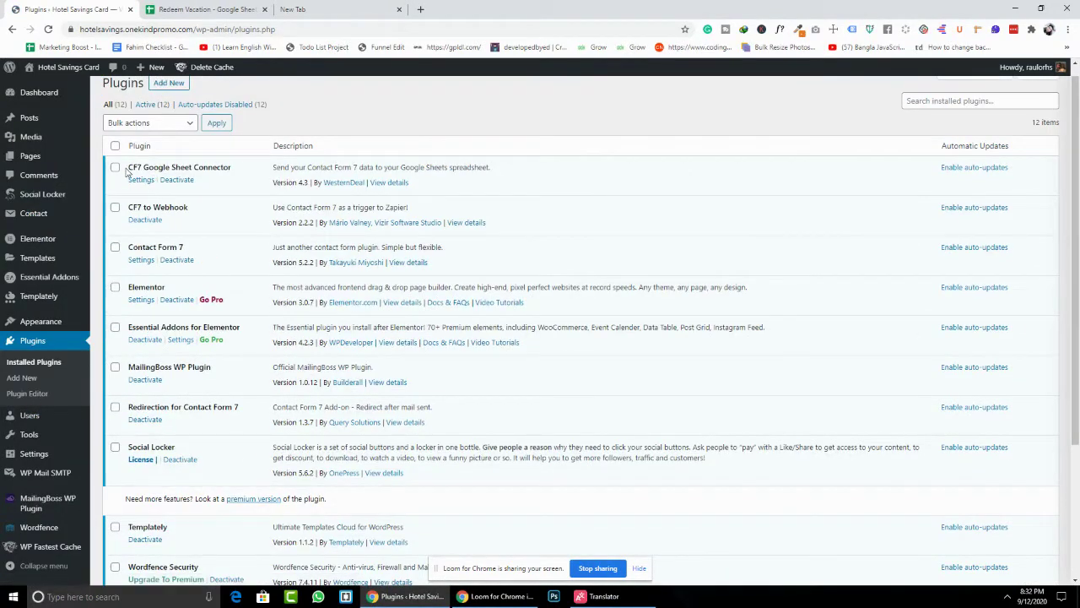
pyautogui.moveTo(249, 177); pyautogui.dragTo(128, 169)
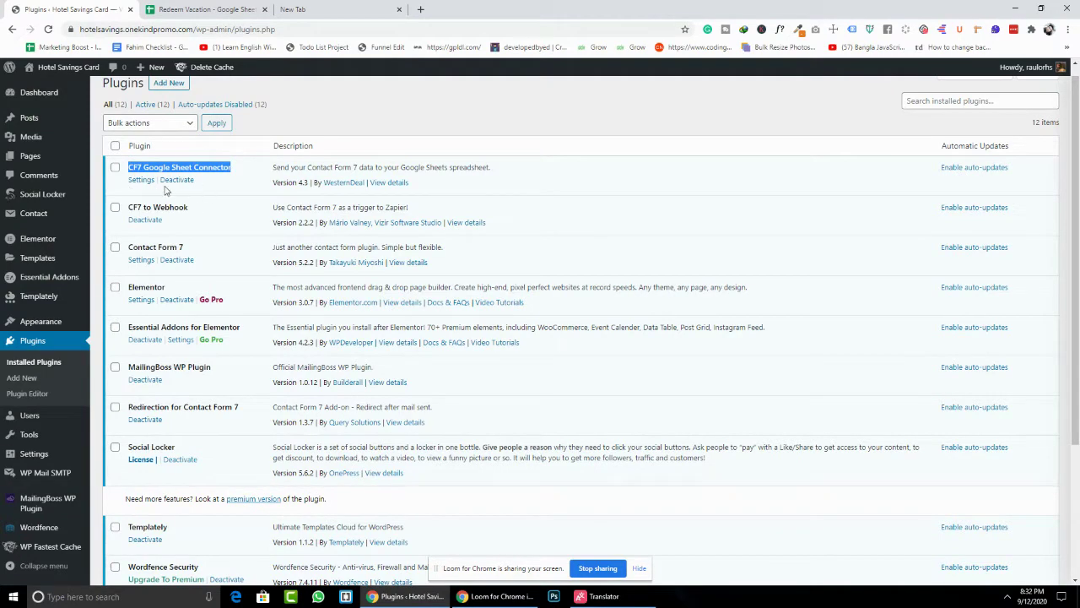
pyautogui.scroll(1, 82, 310)
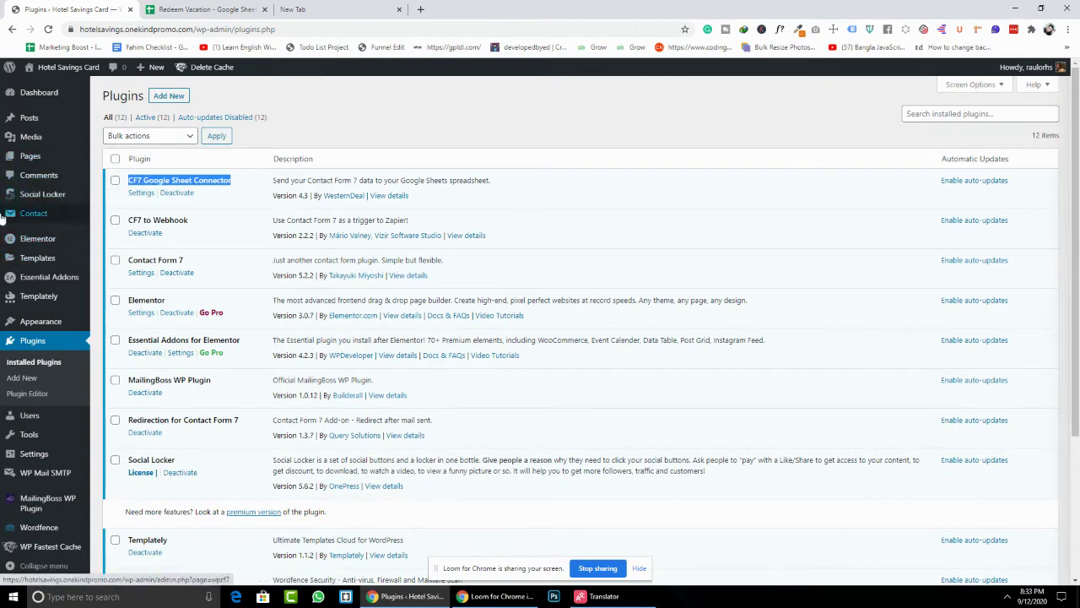
pyautogui.click(30, 219)
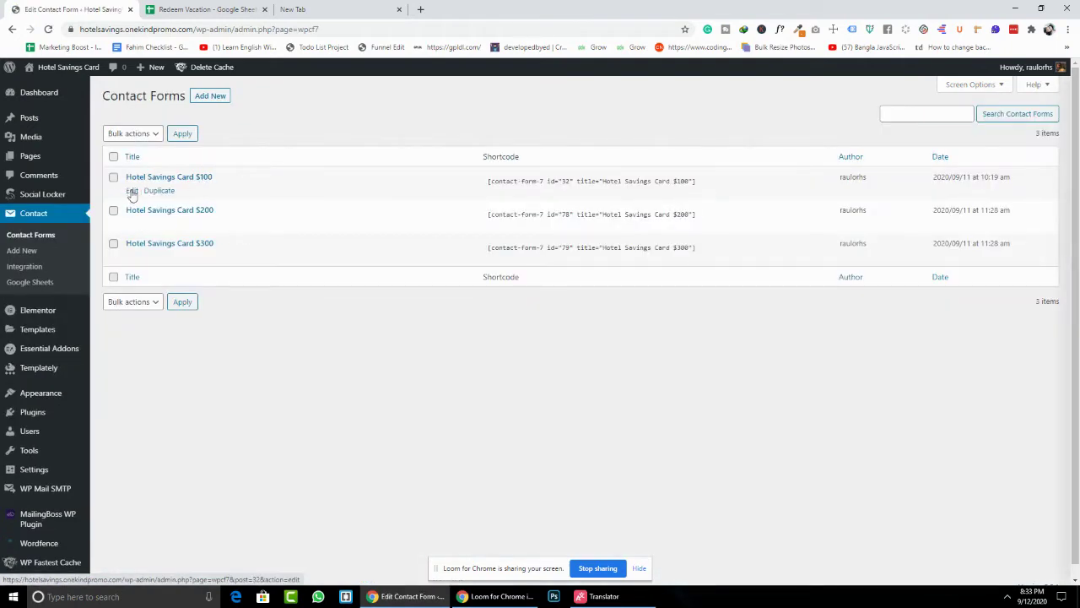
# - Open the Hotel Savings Card $100 form's Google Sheets settings and switch to the spreadsheet for its name
pyautogui.click(131, 192)
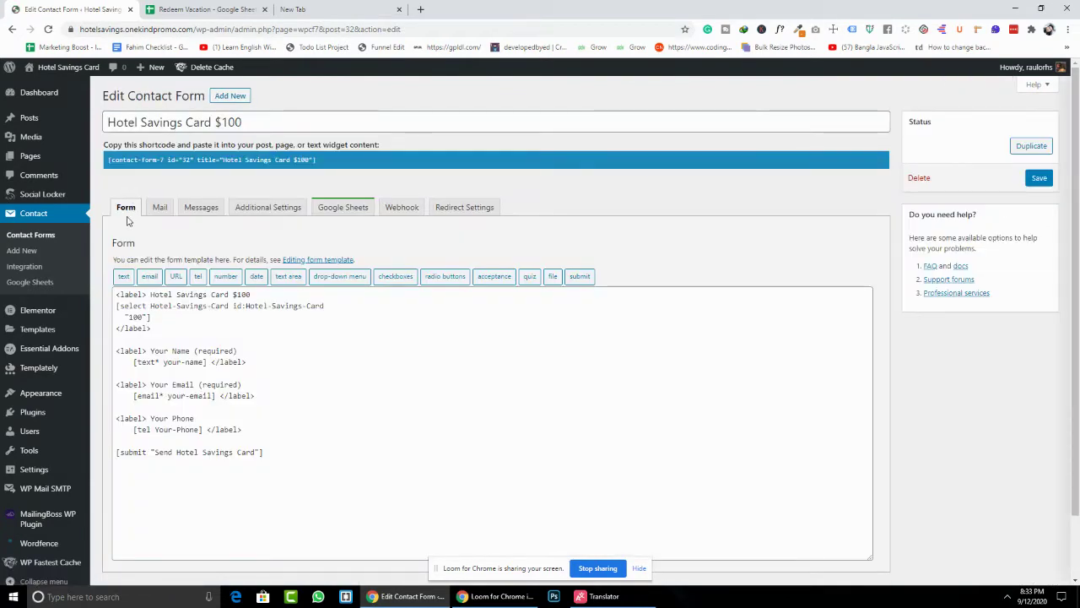
pyautogui.click(342, 209)
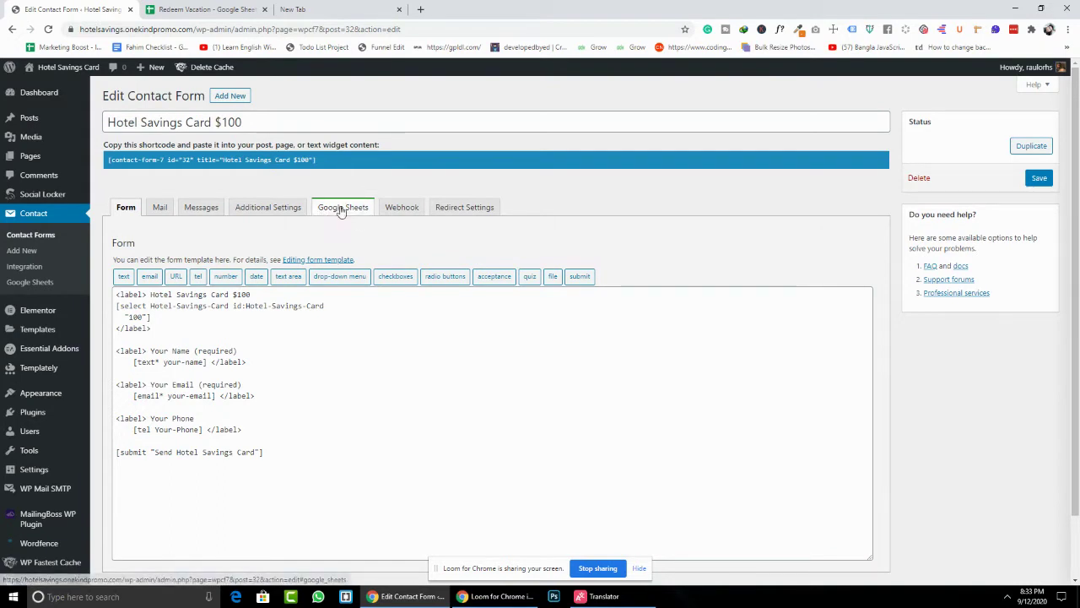
pyautogui.click(341, 209)
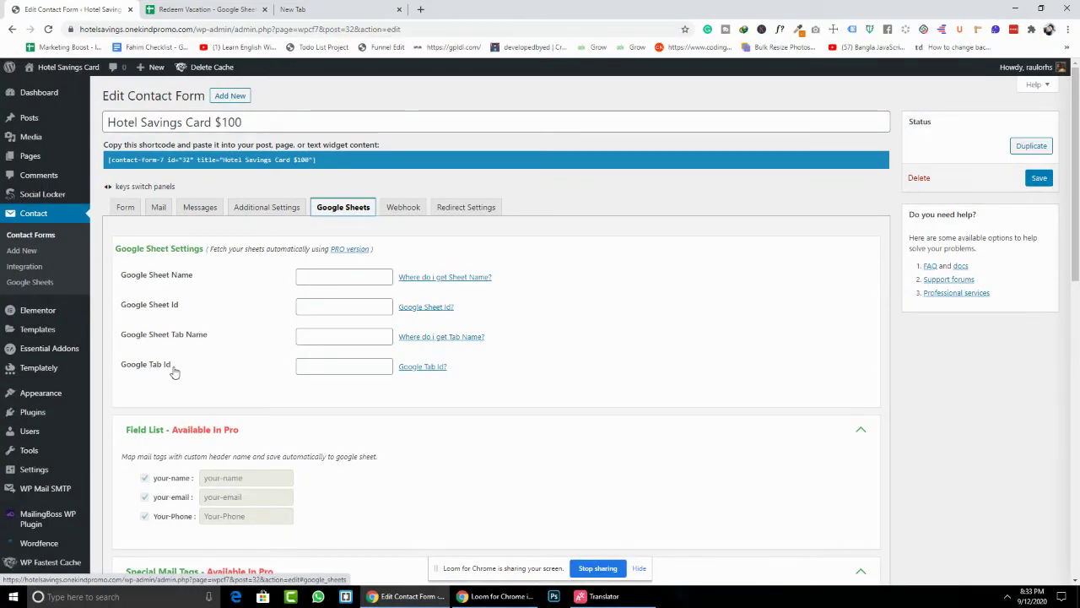
pyautogui.click(317, 278)
pyautogui.click(265, 307)
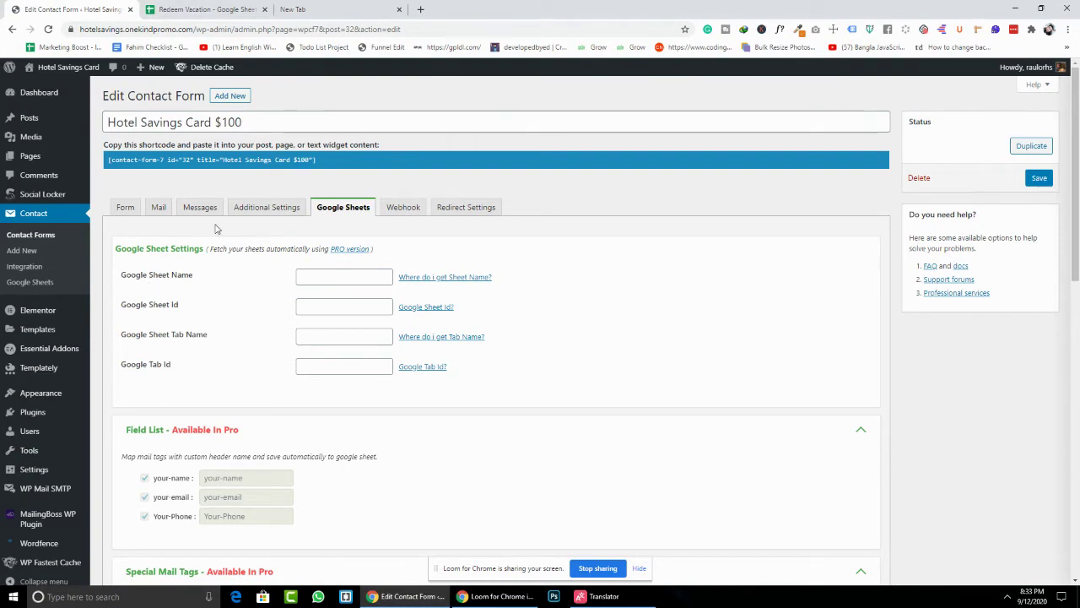
pyautogui.click(217, 8)
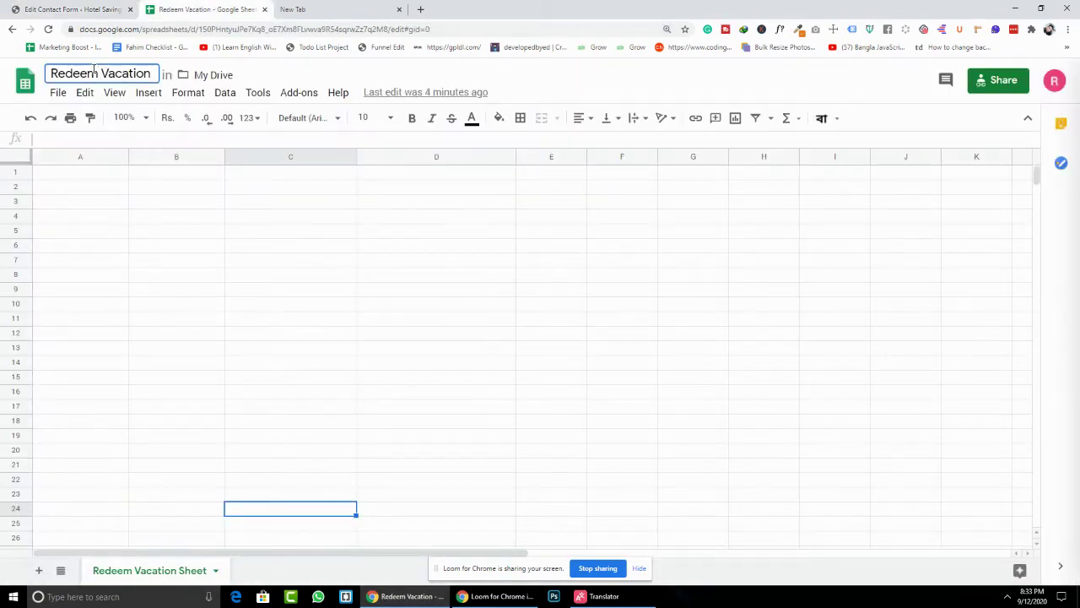
# - Copy the spreadsheet title and paste 'Redeem Vacation' as the Google Sheet Name
pyautogui.click(95, 73)
pyautogui.hotkey('ctrl', 'c')
pyautogui.click(88, 9)
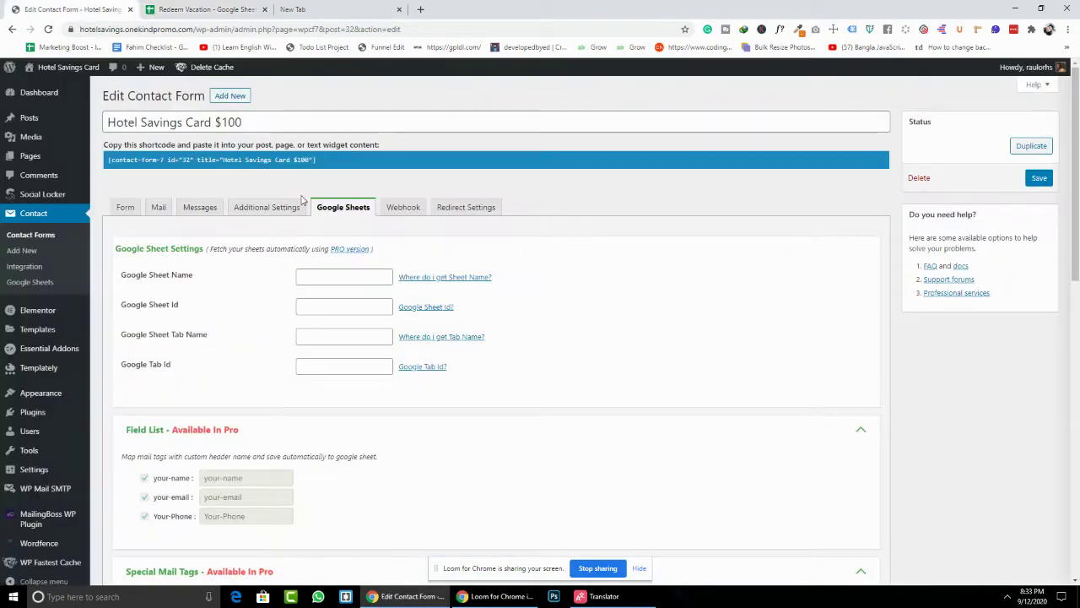
pyautogui.click(320, 277)
pyautogui.hotkey('ctrl', 'v')
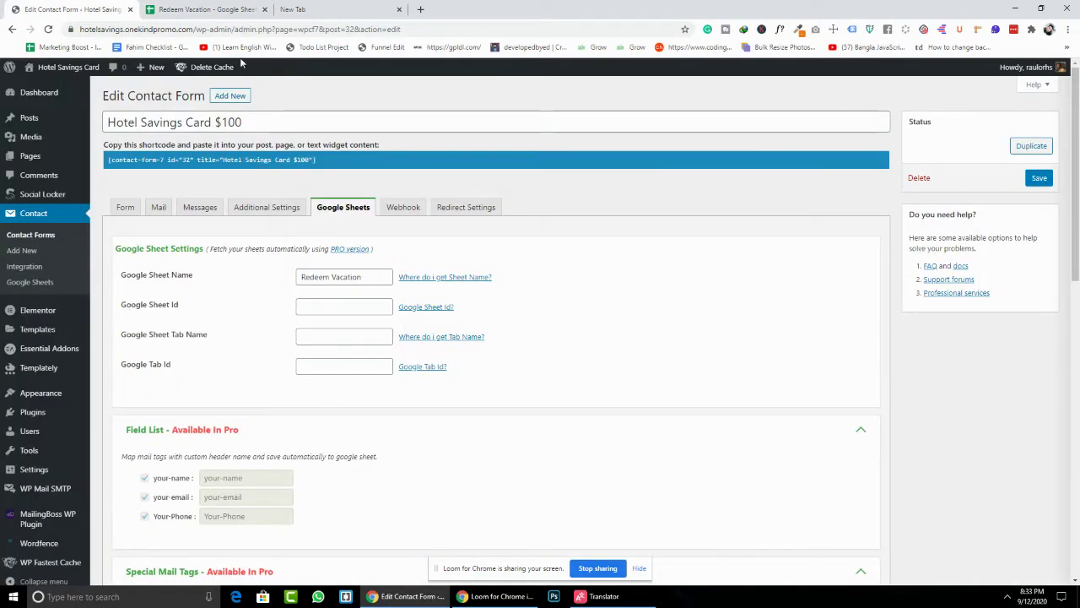
# - Copy the spreadsheet ID from the sheet's web address into the Google Sheet Id field
pyautogui.click(228, 9)
pyautogui.doubleClick(260, 29)
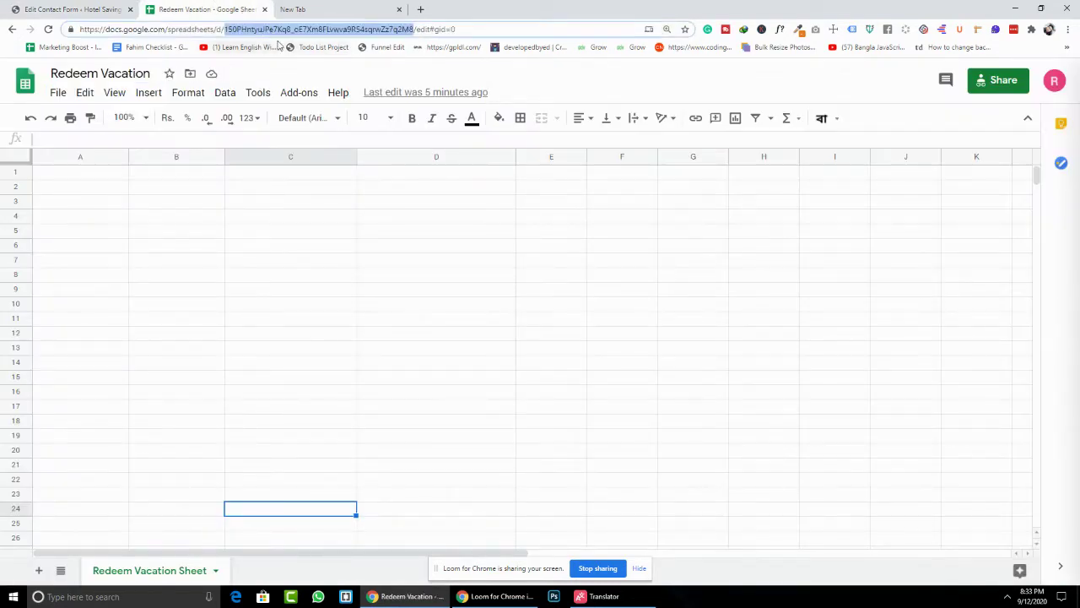
pyautogui.click(71, 9)
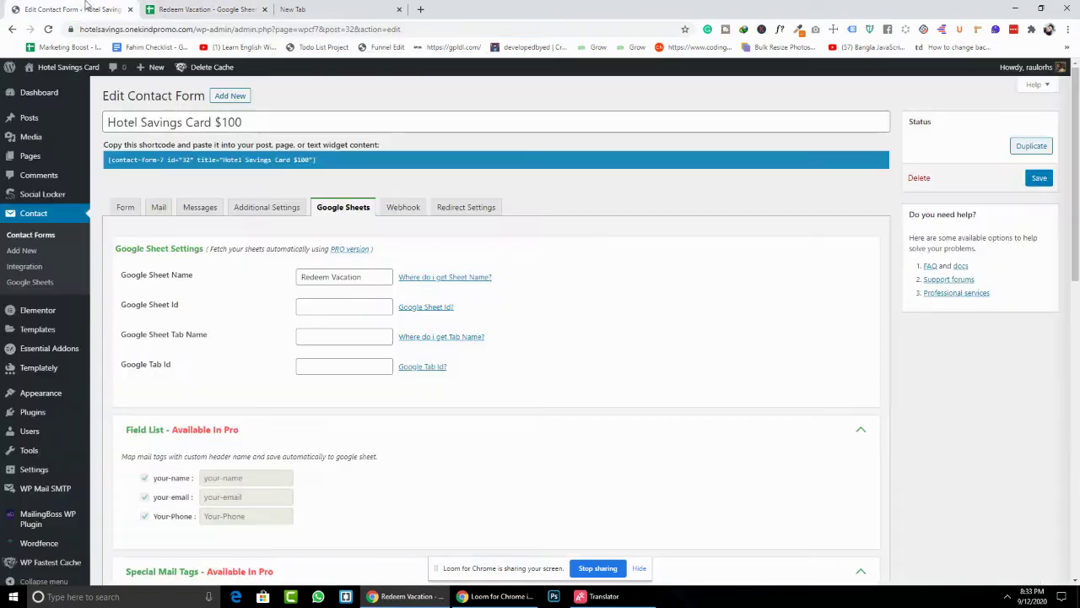
pyautogui.click(338, 307)
pyautogui.hotkey('ctrl', 'v')
pyautogui.click(714, 328)
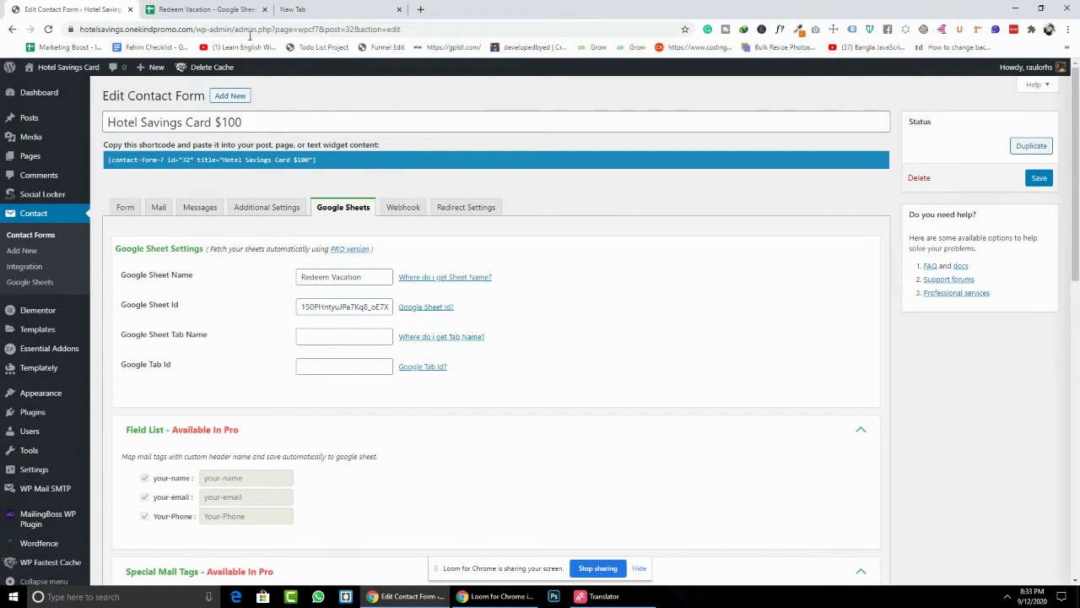
# - Set the Google Sheet Tab Name to 'Redeem Vacation Sheet', copied from the sheet tab
pyautogui.click(249, 7)
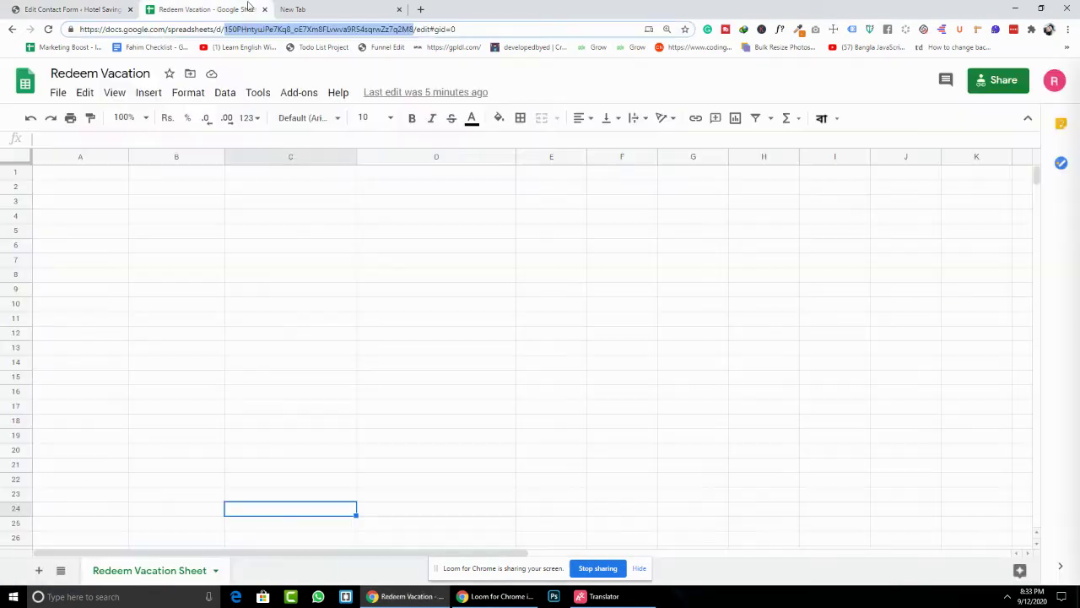
pyautogui.rightClick(163, 573)
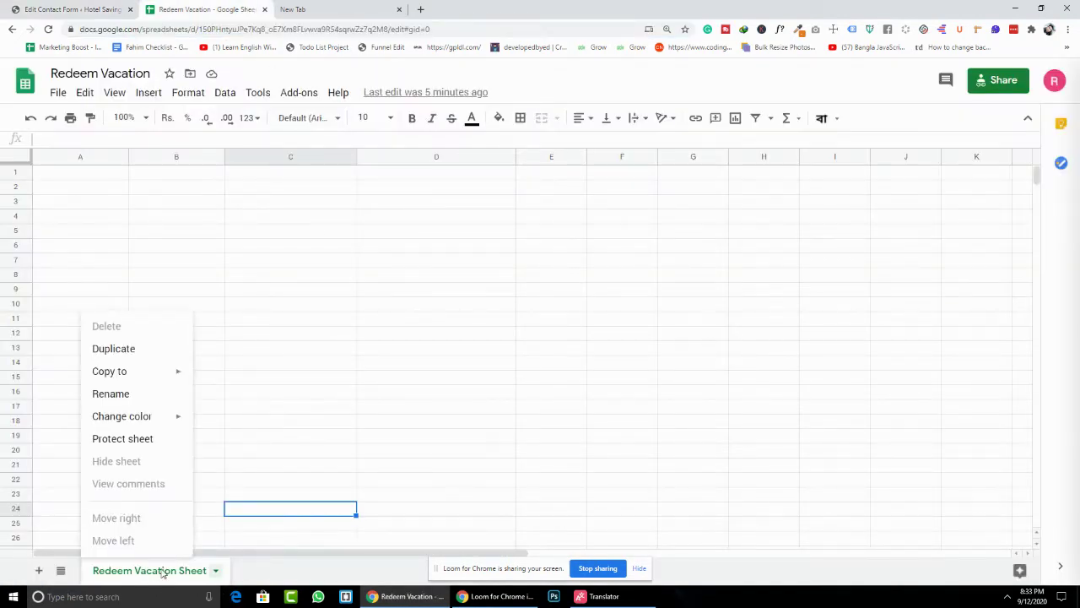
pyautogui.click(138, 394)
pyautogui.hotkey('ctrl', 'c')
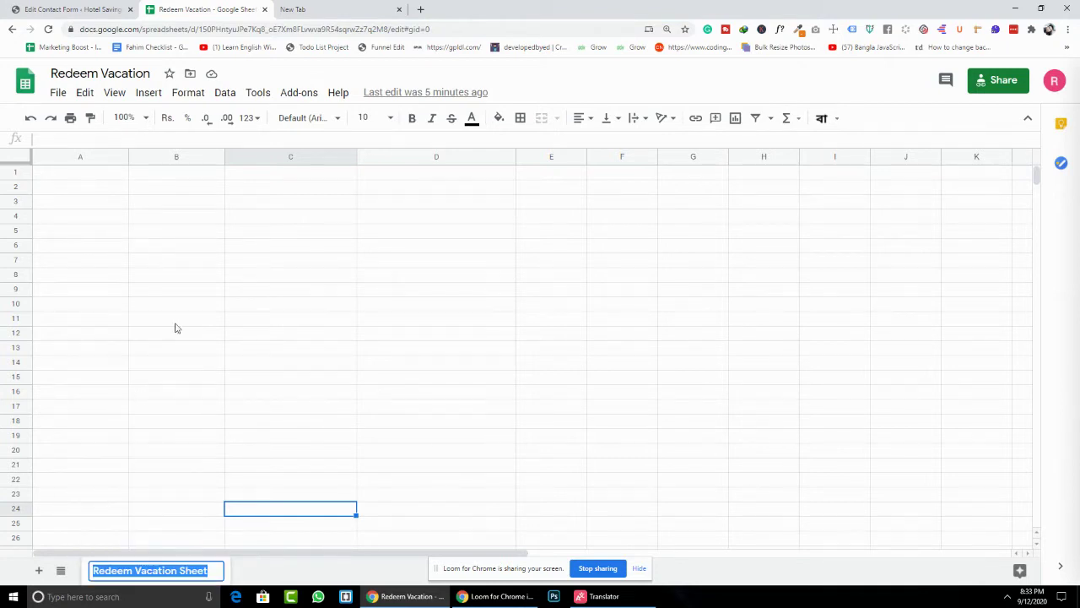
pyautogui.click(87, 11)
pyautogui.click(307, 335)
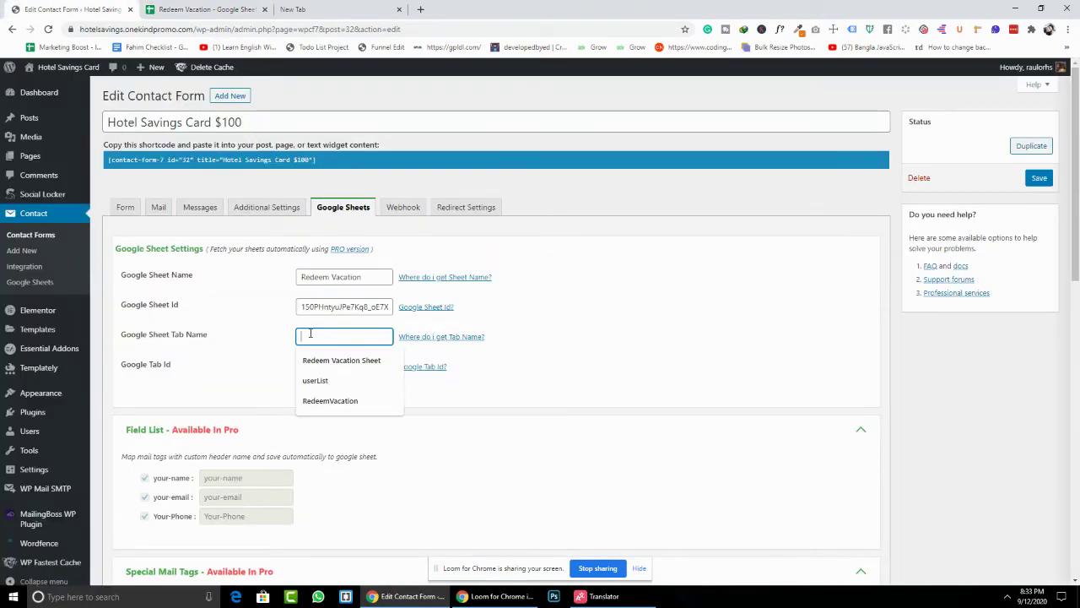
pyautogui.hotkey('ctrl', 'v')
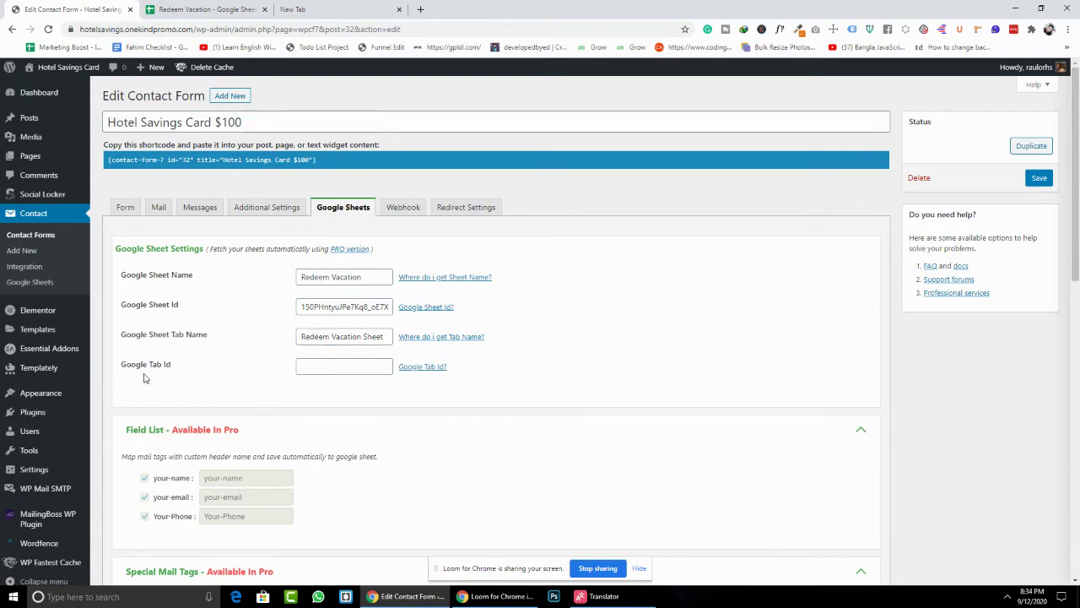
# - Confirm the sheet's gid, enter 0 as the Google Tab Id, and save the form
pyautogui.click(221, 9)
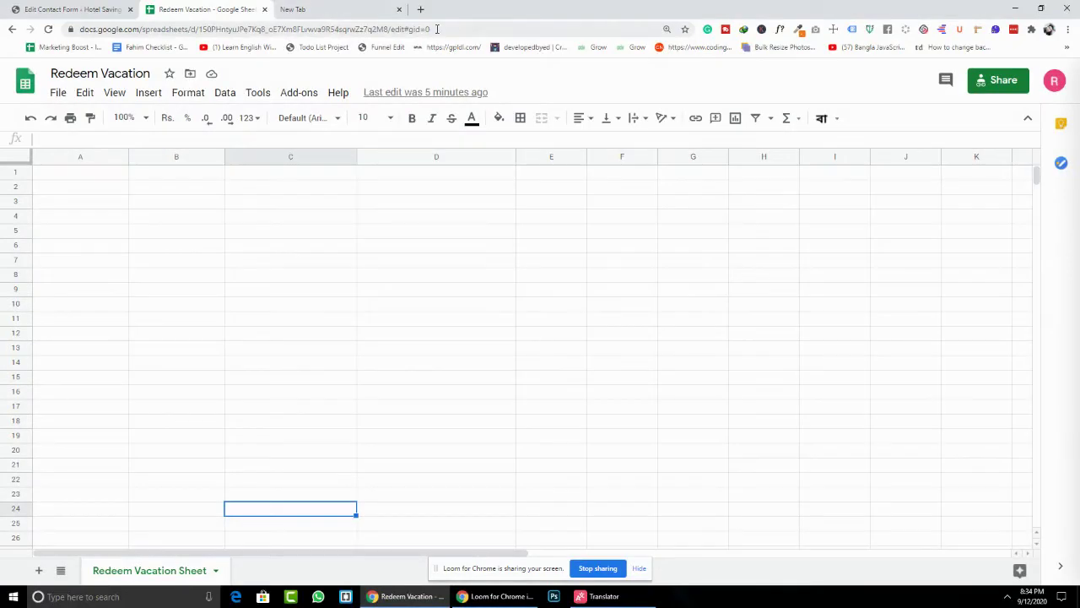
pyautogui.click(426, 29)
pyautogui.click(72, 9)
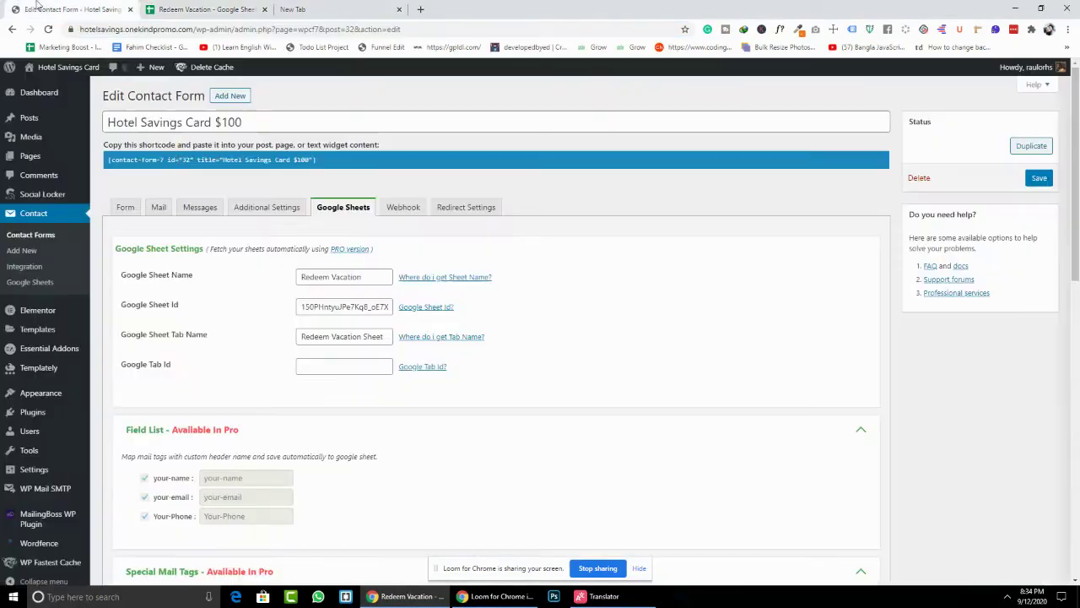
pyautogui.click(334, 368)
pyautogui.click(334, 386)
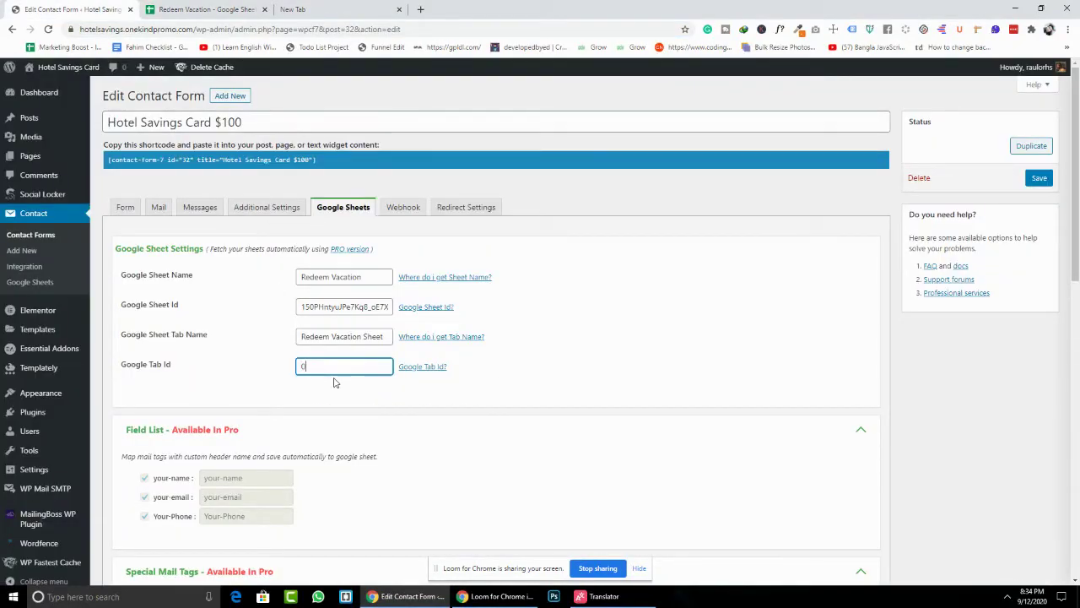
pyautogui.click(673, 331)
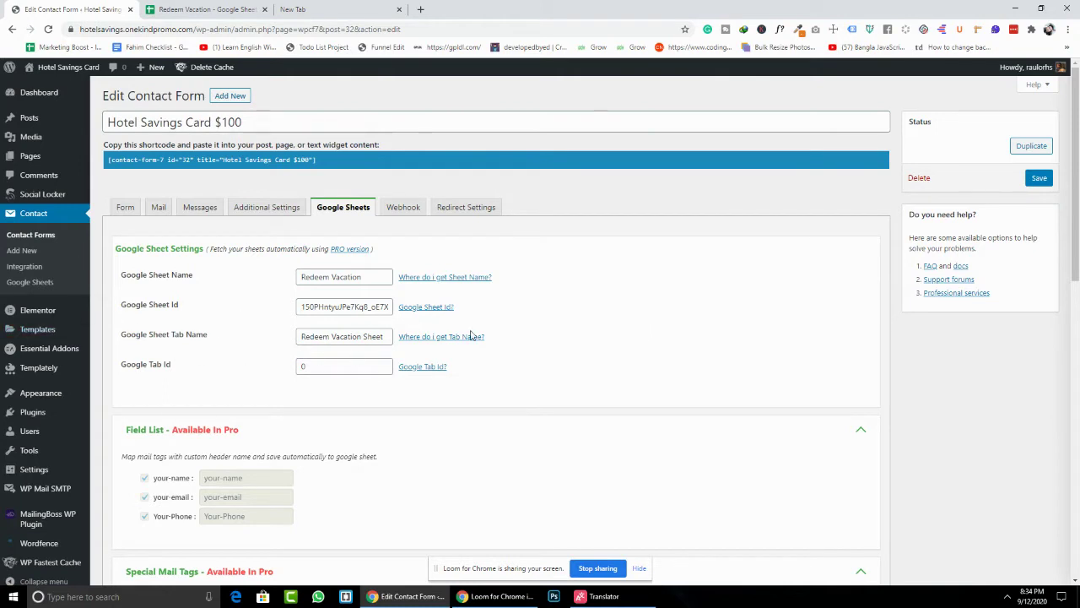
pyautogui.click(1041, 181)
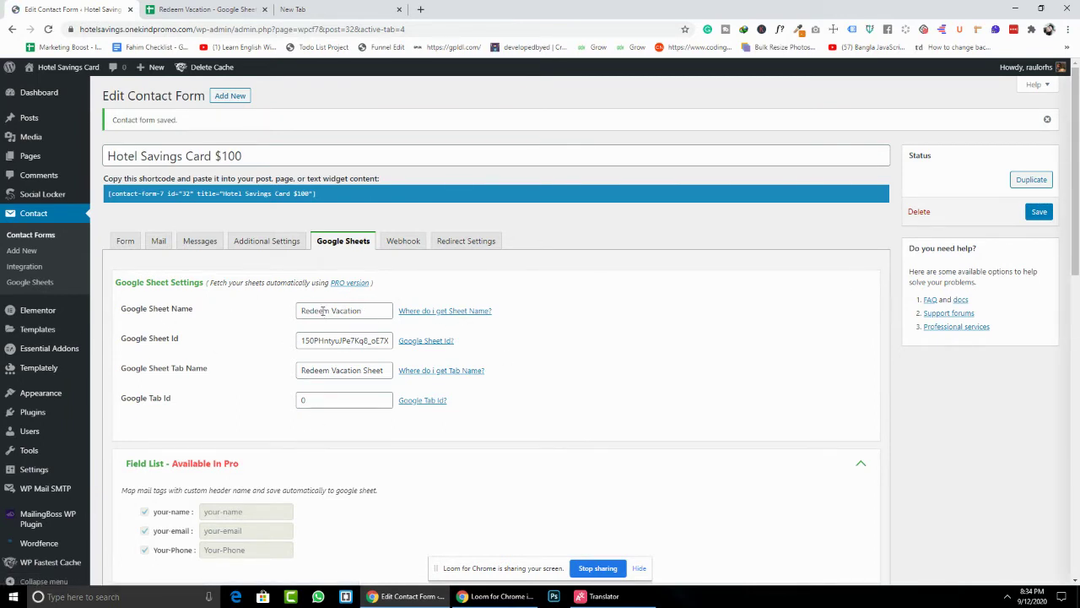
# - Select the [Hotel-Savings-Card] mail tag on the Mail tab, then return to the Redeem Vacation sheet
pyautogui.click(158, 243)
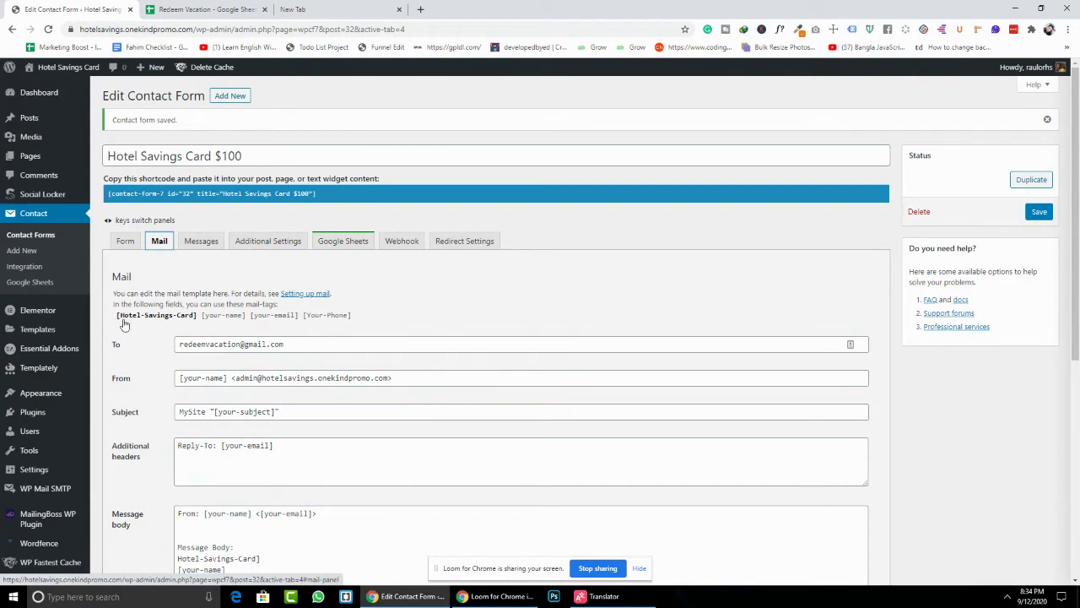
pyautogui.scroll(-1, 395, 318)
pyautogui.scroll(1, 396, 316)
pyautogui.moveTo(120, 319); pyautogui.dragTo(195, 316)
pyautogui.hotkey('ctrl', 'c')
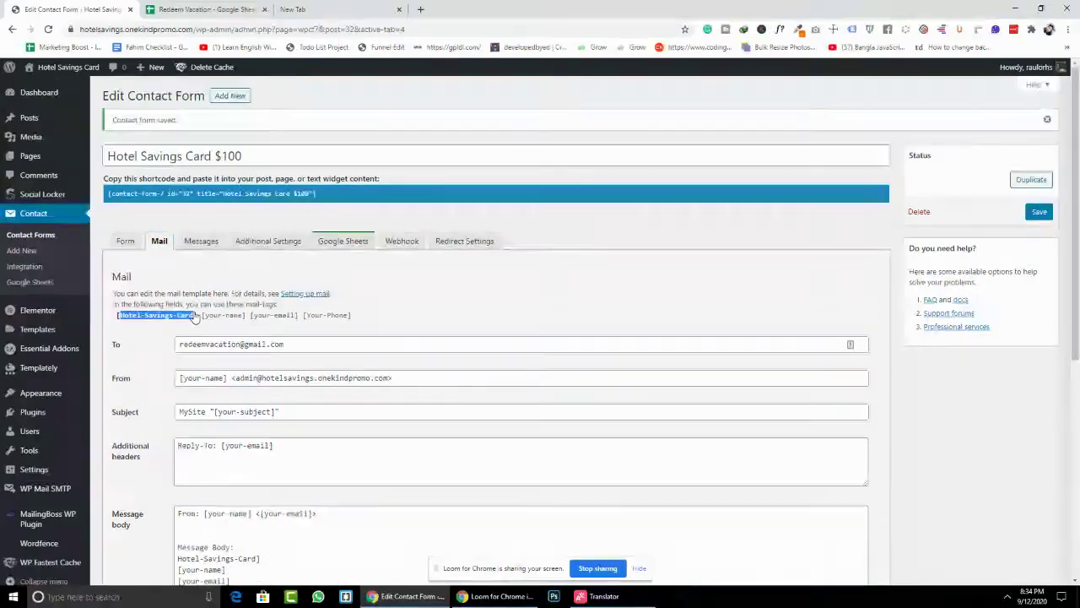
pyautogui.click(180, 9)
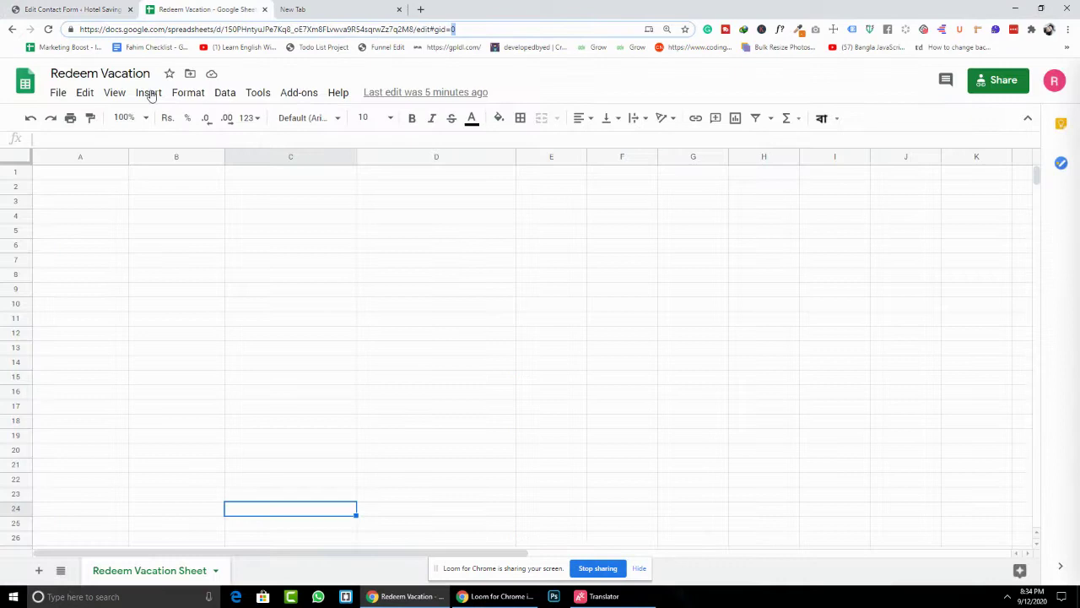
# - Enter 'date' in A1 and paste 'Hotel-Savings-Card' into B1
pyautogui.click(87, 178)
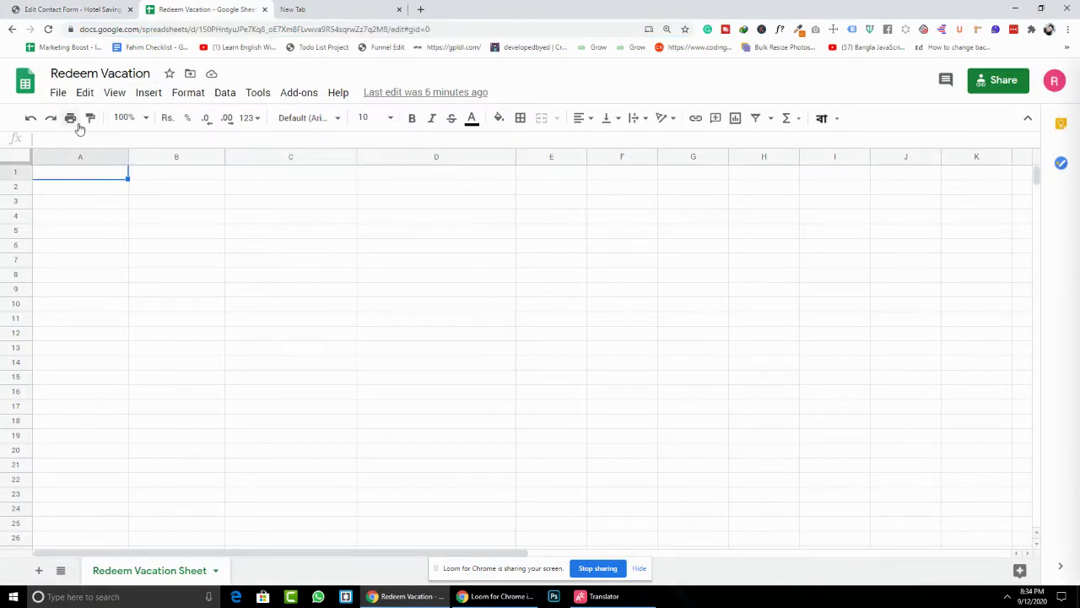
pyautogui.doubleClick(75, 174)
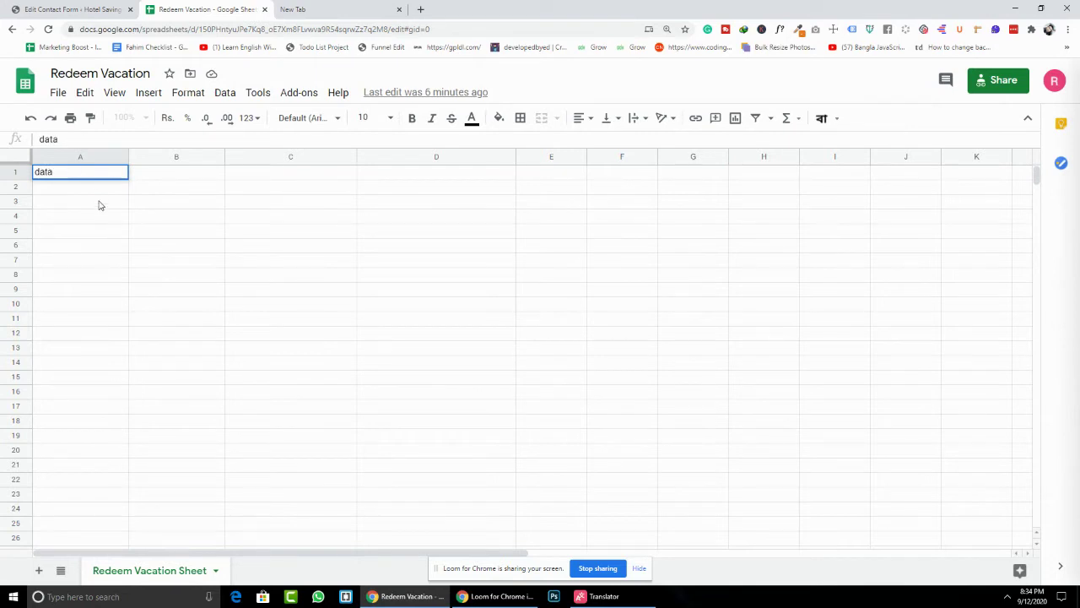
pyautogui.write('date')
pyautogui.click(107, 205)
pyautogui.doubleClick(163, 174)
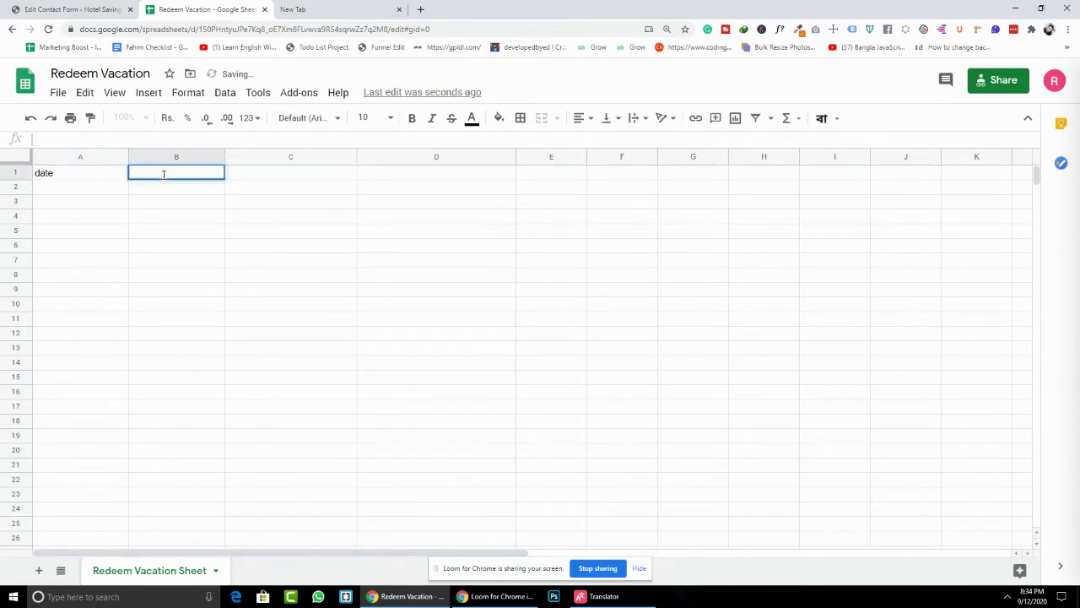
pyautogui.hotkey('ctrl', 'v')
# - Copy the your-name mail tag from the form and paste it into C1
pyautogui.click(69, 10)
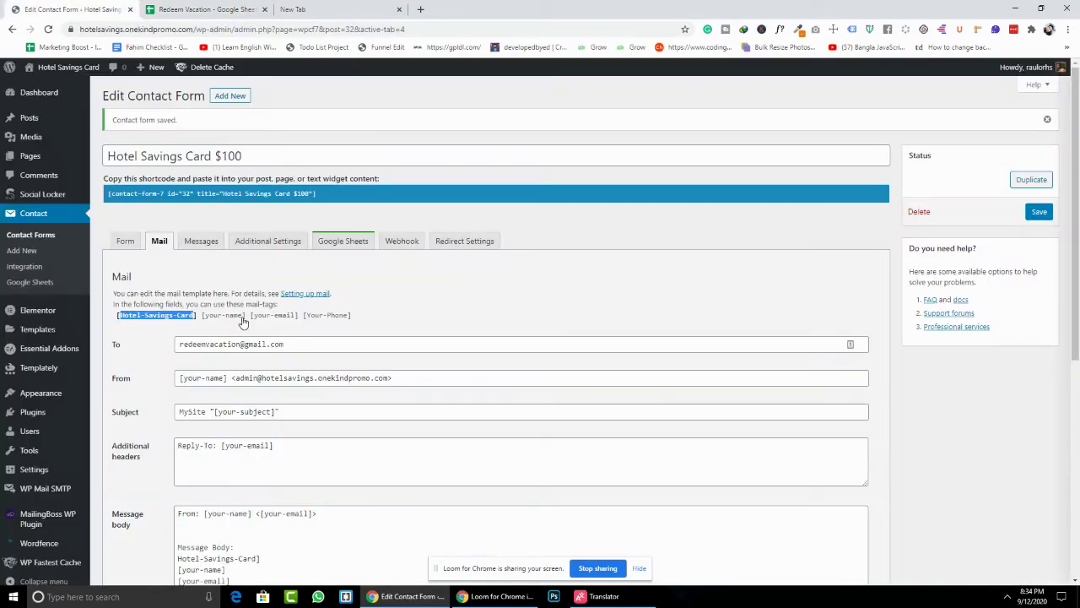
pyautogui.moveTo(242, 319); pyautogui.dragTo(205, 319)
pyautogui.hotkey('ctrl', 'c')
pyautogui.click(196, 9)
pyautogui.click(330, 246)
pyautogui.click(273, 175)
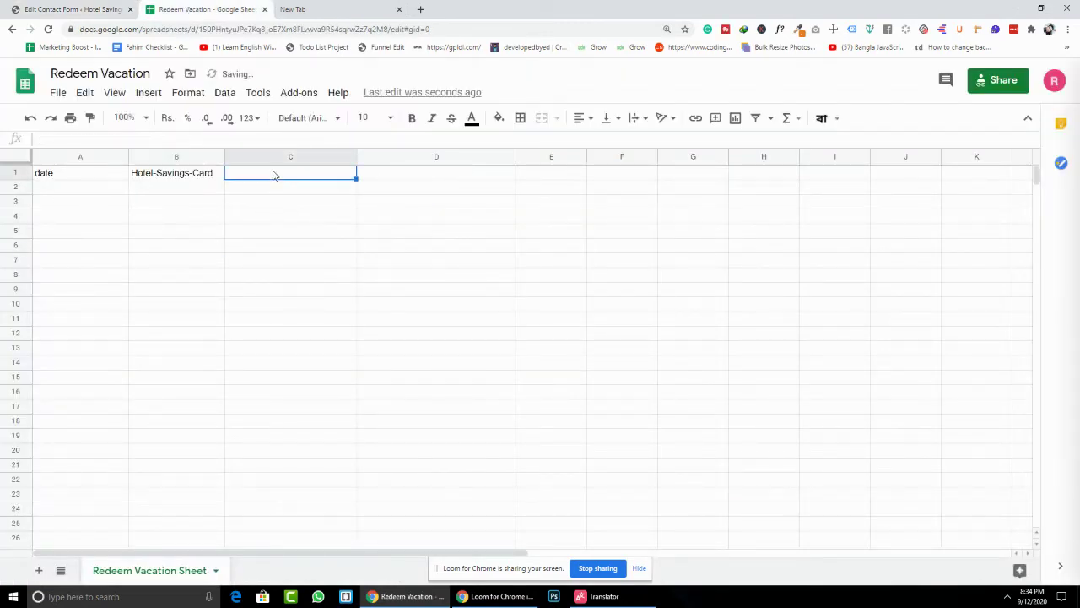
pyautogui.hotkey('ctrl', 'v')
pyautogui.click(474, 236)
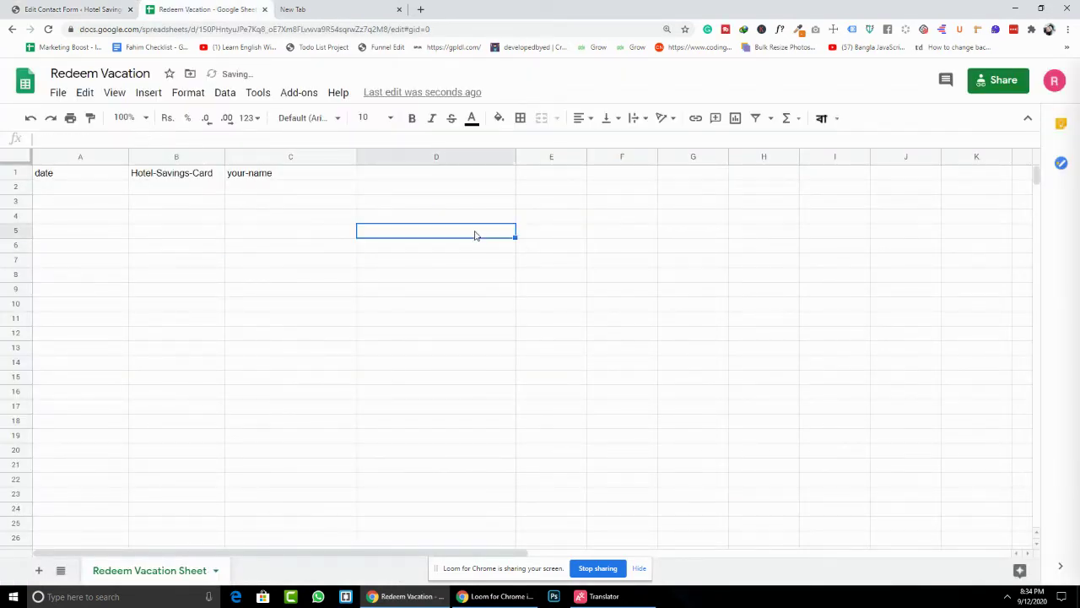
# - Copy the your-email and Your-Phone mail tags into D1 and E1
pyautogui.hotkey('ctrl', 'shift', 'Tab')
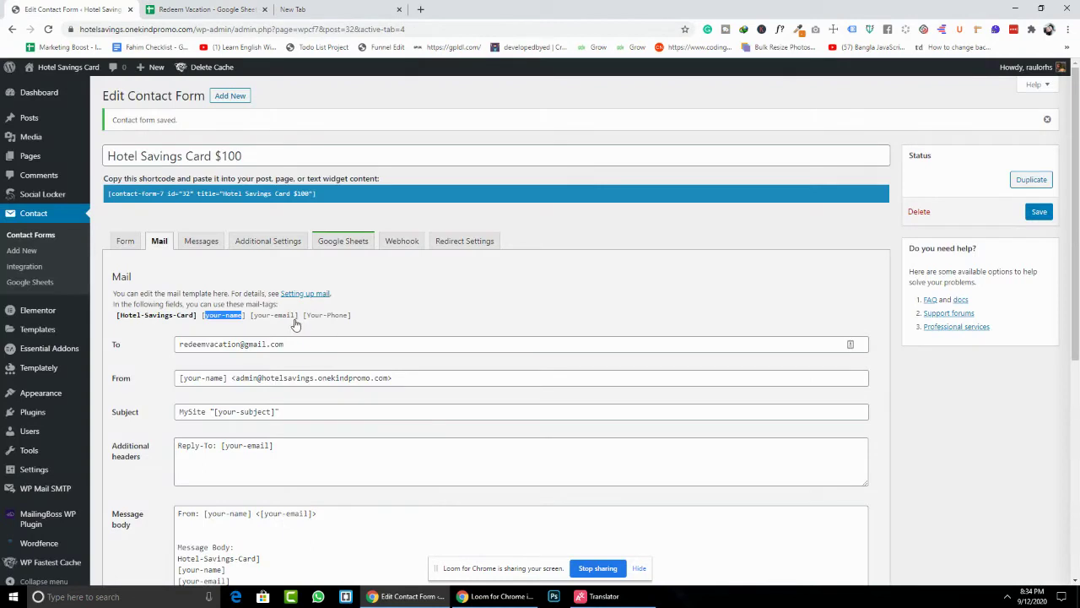
pyautogui.click(275, 314)
pyautogui.hotkey('ctrl', 'c')
pyautogui.click(196, 9)
pyautogui.doubleClick(374, 175)
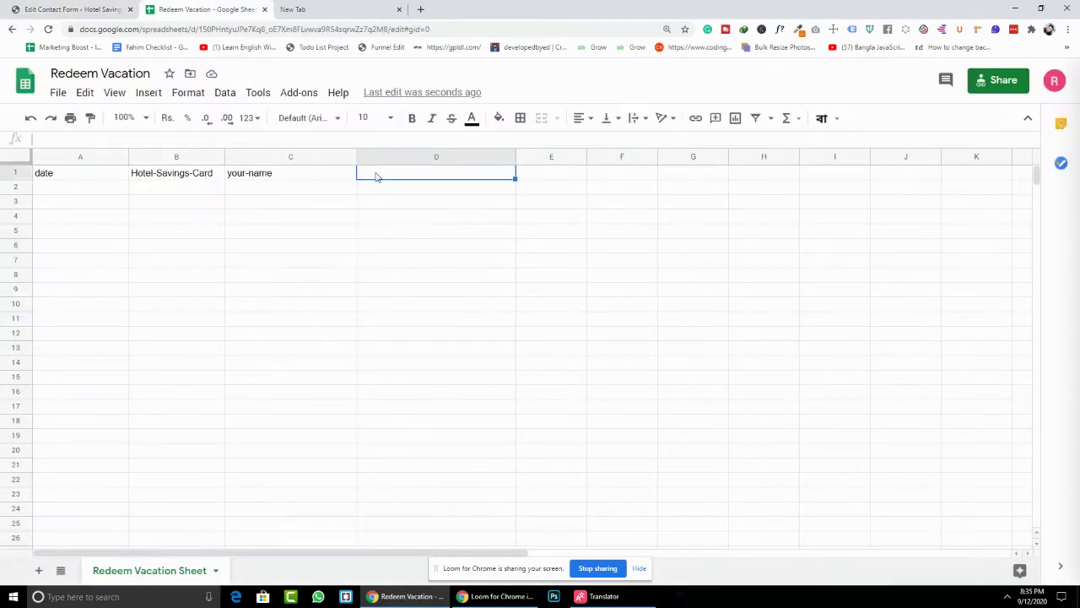
pyautogui.hotkey('ctrl', 'v')
pyautogui.click(414, 245)
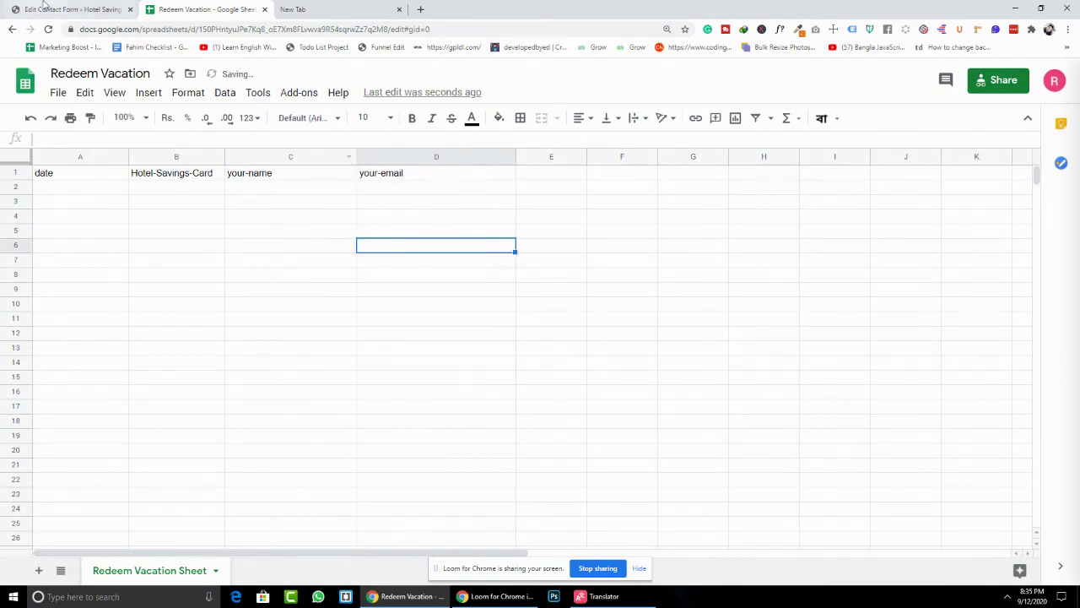
pyautogui.click(71, 9)
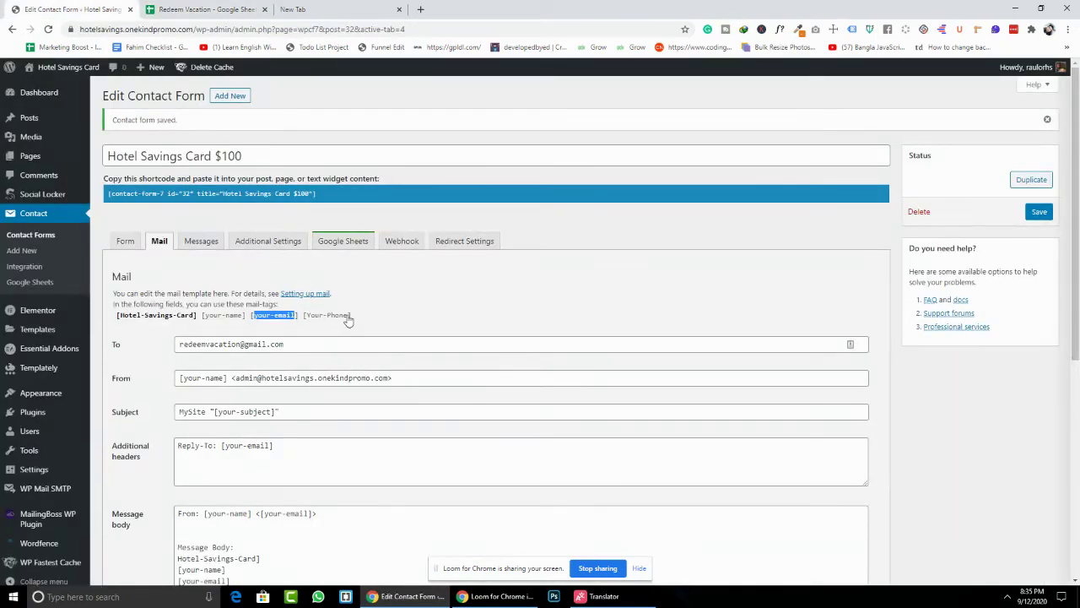
pyautogui.moveTo(349, 319); pyautogui.dragTo(310, 325)
pyautogui.hotkey('ctrl', 'c')
pyautogui.hotkey('ctrl', 'Tab')
pyautogui.click(544, 177)
pyautogui.hotkey('ctrl', 'v')
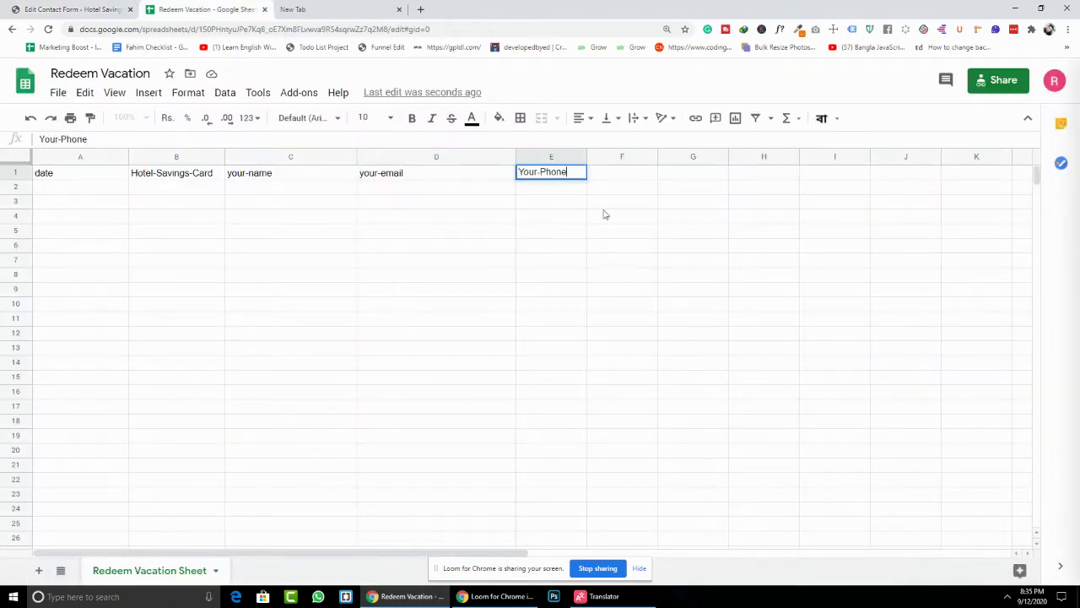
pyautogui.click(603, 215)
# - Resize columns B through E to fit their headers
pyautogui.moveTo(587, 158); pyautogui.dragTo(644, 158)
pyautogui.moveTo(513, 157); pyautogui.dragTo(472, 157)
pyautogui.moveTo(356, 157)
pyautogui.mouseDown()
pyautogui.moveTo(340, 157)
pyautogui.moveTo(351, 156)
pyautogui.mouseUp()
pyautogui.click(260, 155)
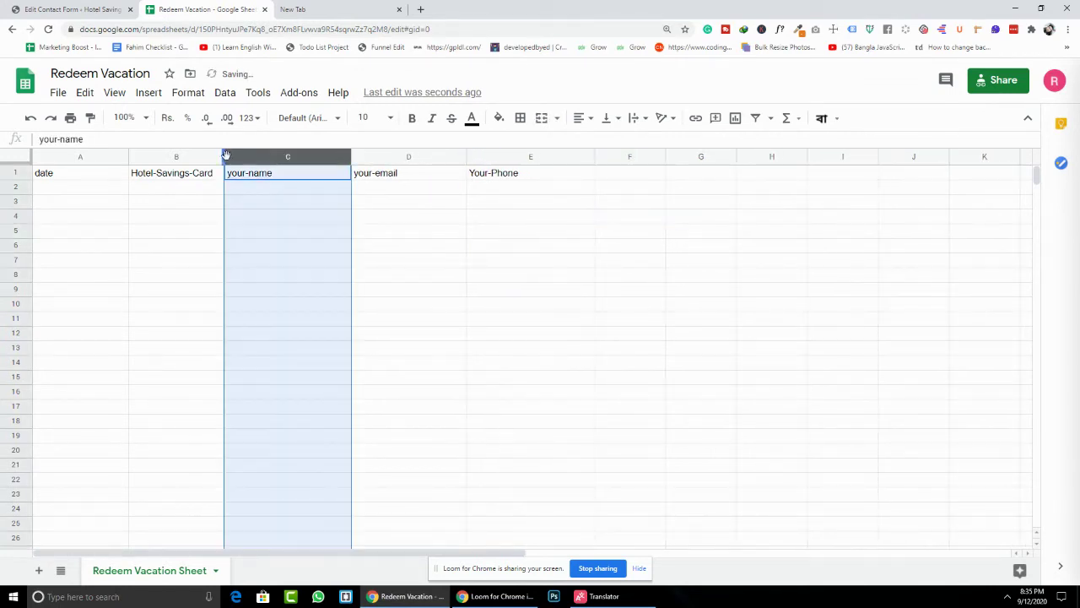
pyautogui.moveTo(223, 158); pyautogui.dragTo(225, 158)
pyautogui.click(638, 310)
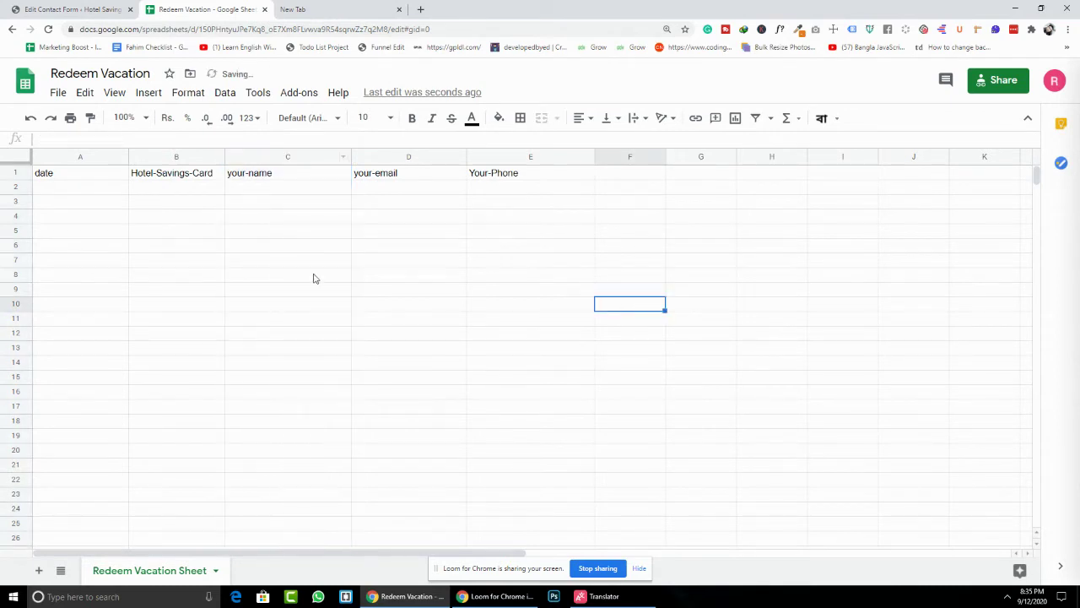
# - Re-save the contact form, then leave the editor for the Contact > Google Sheets integration page
pyautogui.click(64, 8)
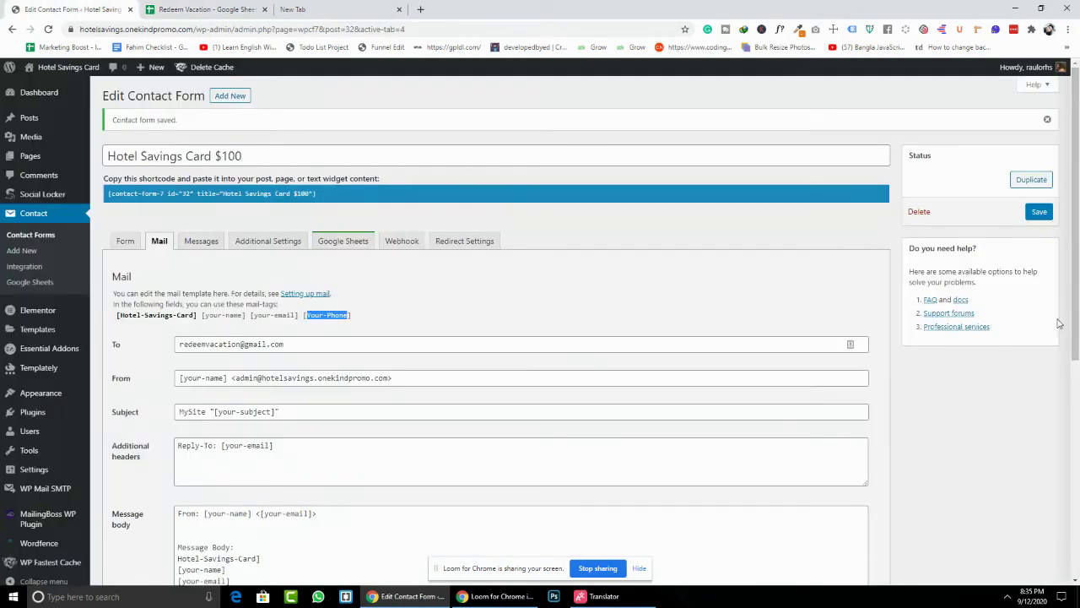
pyautogui.click(1039, 212)
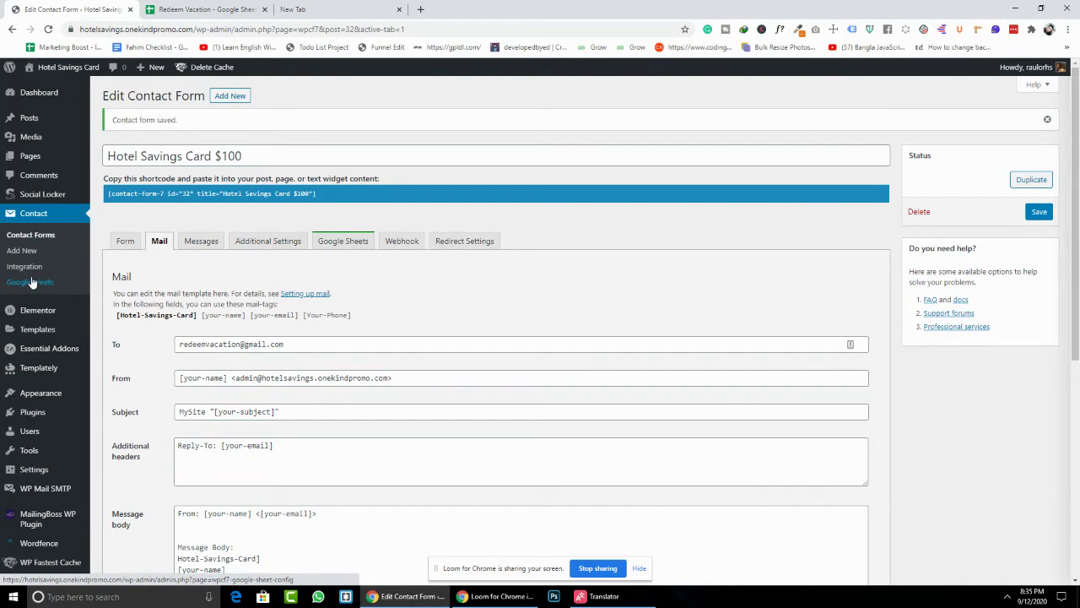
pyautogui.click(31, 284)
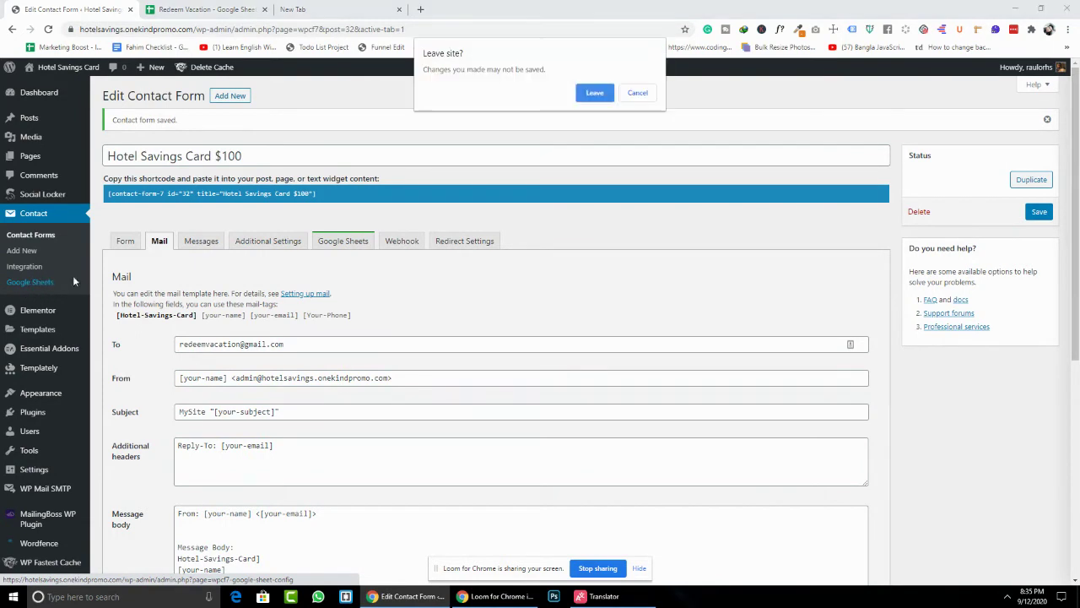
pyautogui.click(584, 93)
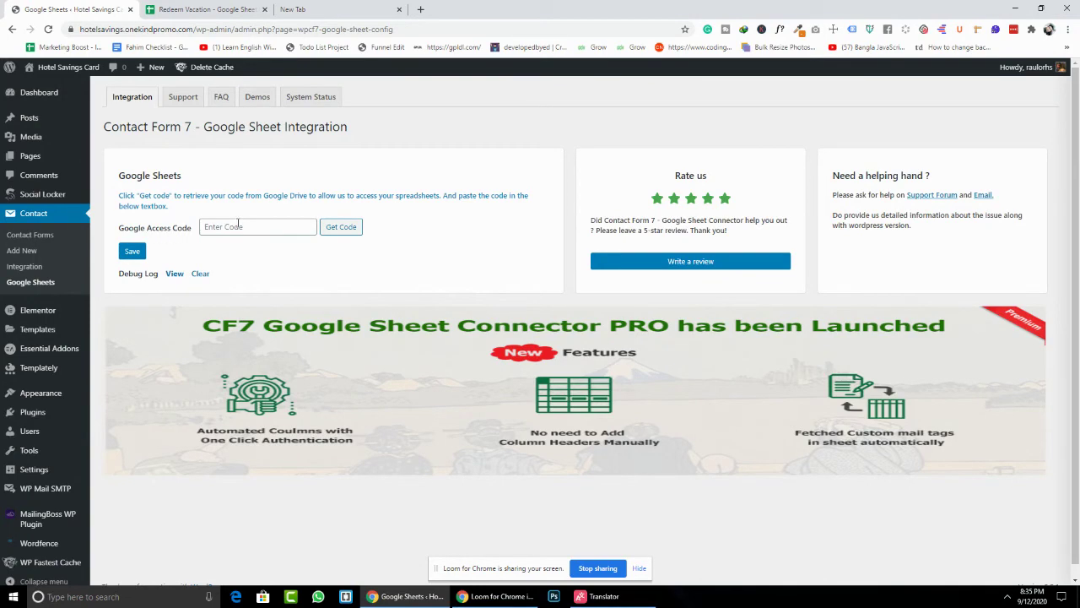
# - Request an access code and allow GSheetConnector to view Drive metadata and edit spreadsheets
pyautogui.click(350, 226)
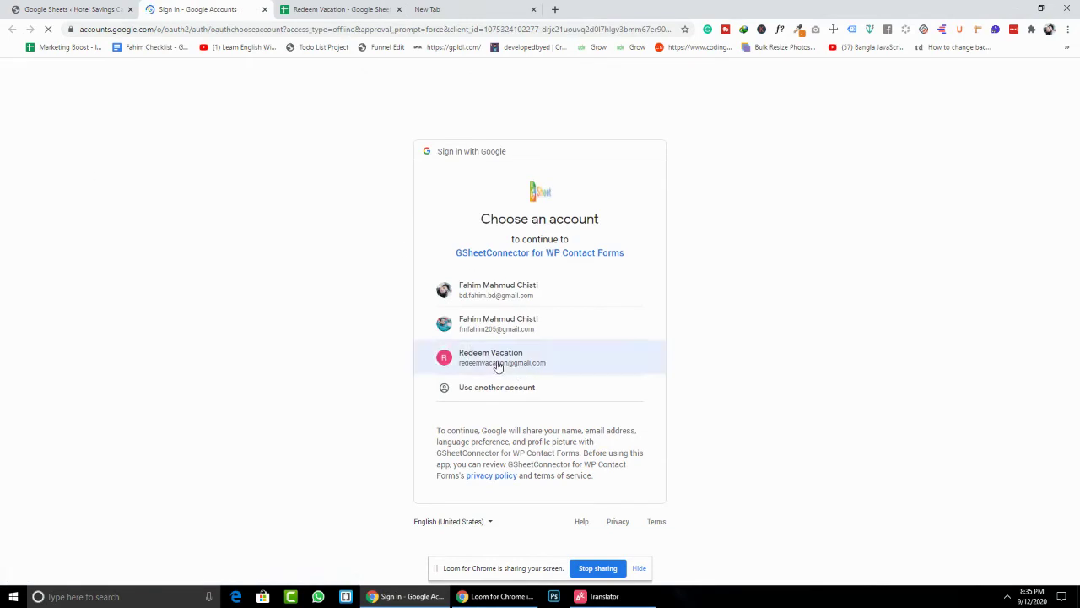
pyautogui.click(498, 363)
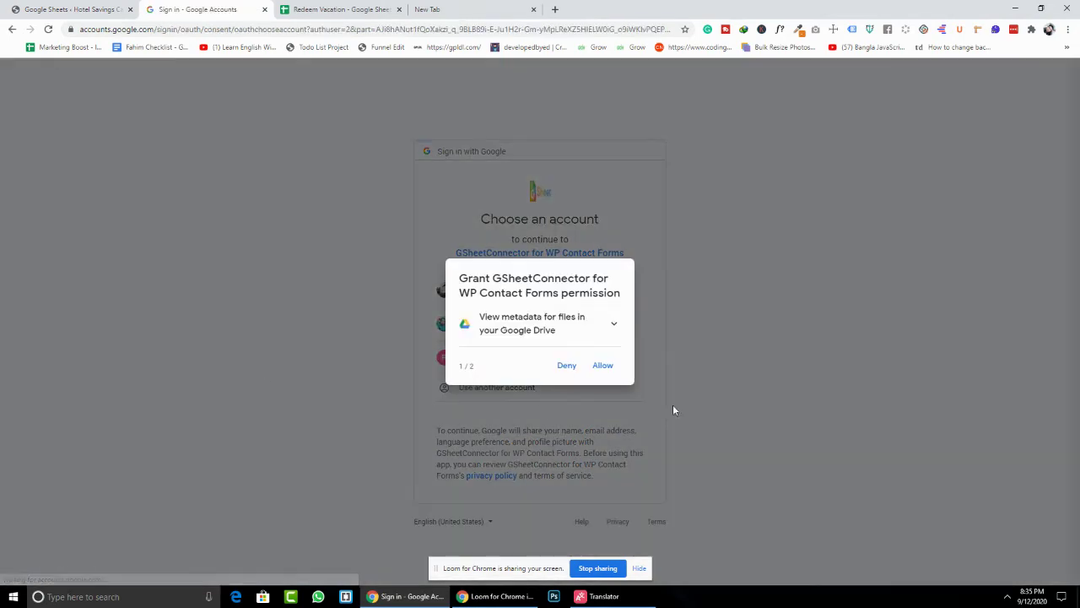
pyautogui.click(606, 370)
pyautogui.click(606, 373)
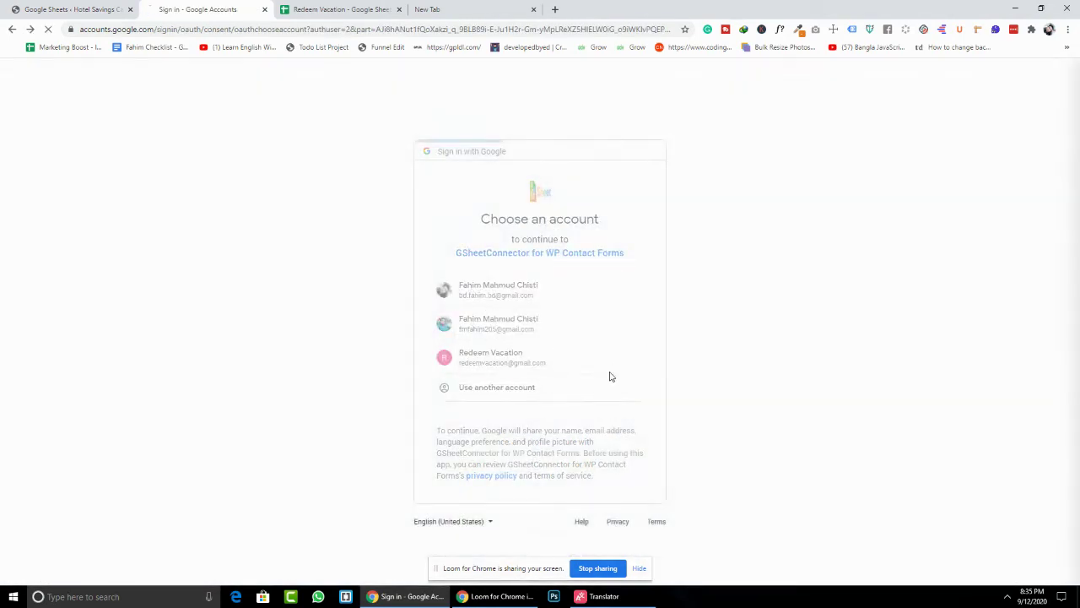
pyautogui.click(633, 520)
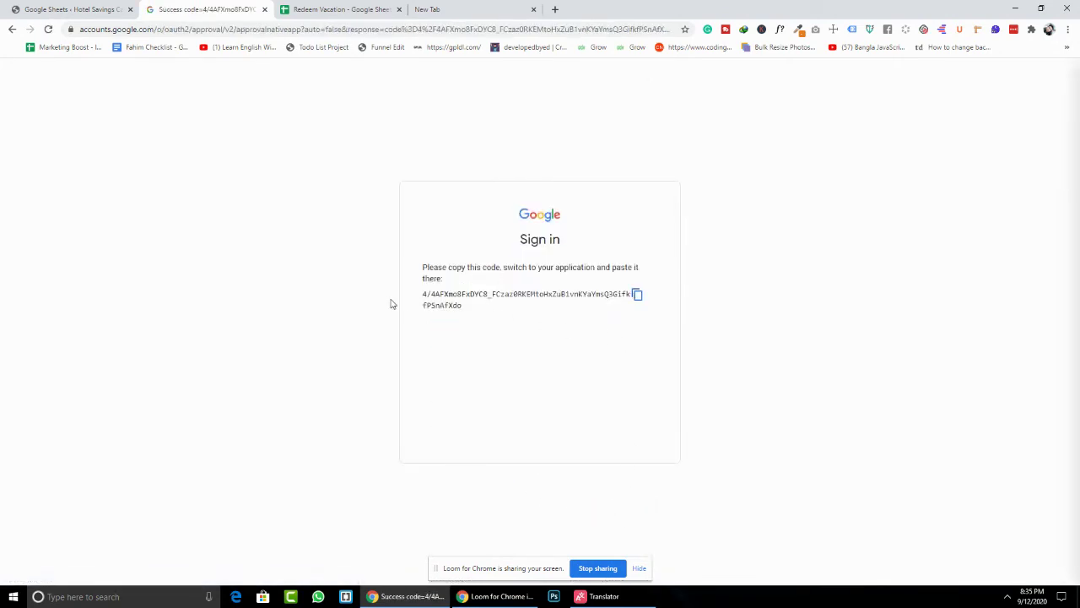
# - Copy the generated access code and close the sign-in tab
pyautogui.tripleClick(458, 296)
pyautogui.rightClick(458, 295)
pyautogui.click(483, 304)
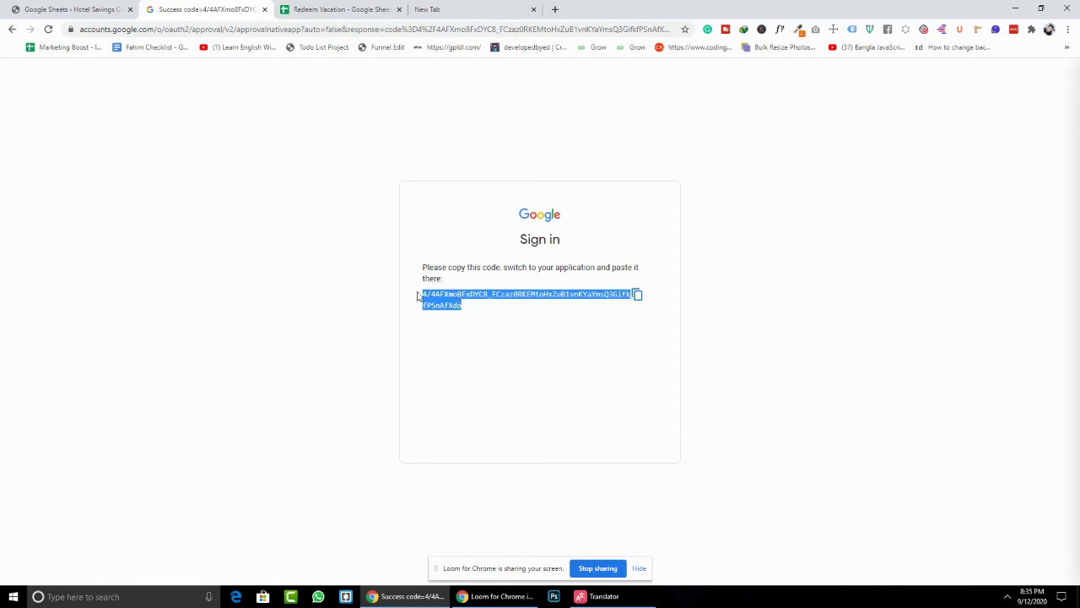
pyautogui.click(264, 9)
# - Paste the copied code into the Google Access Code field and save it
pyautogui.click(224, 226)
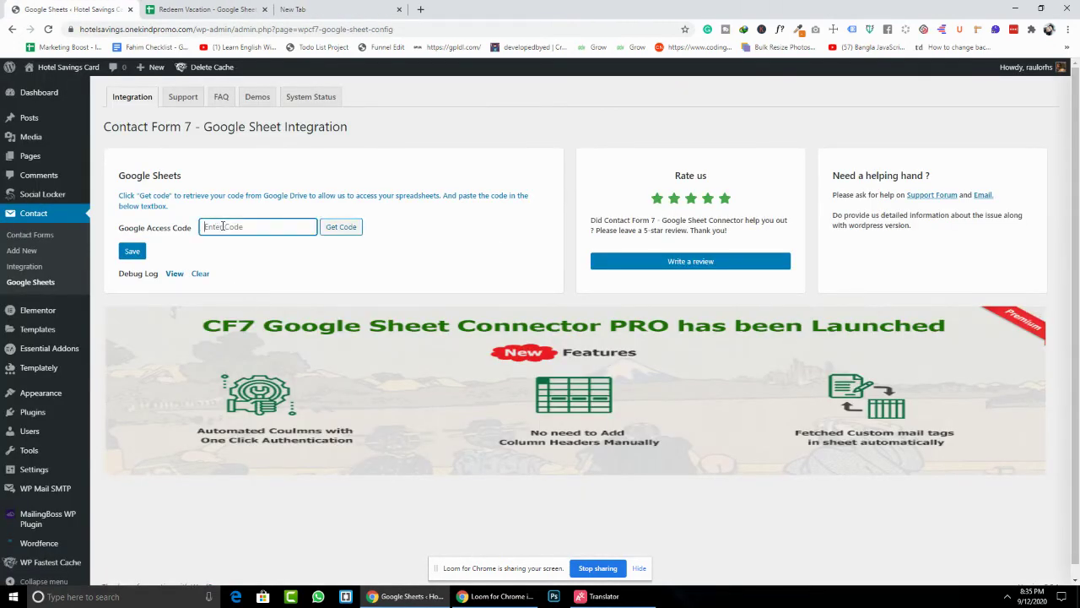
pyautogui.rightClick(224, 226)
pyautogui.click(265, 291)
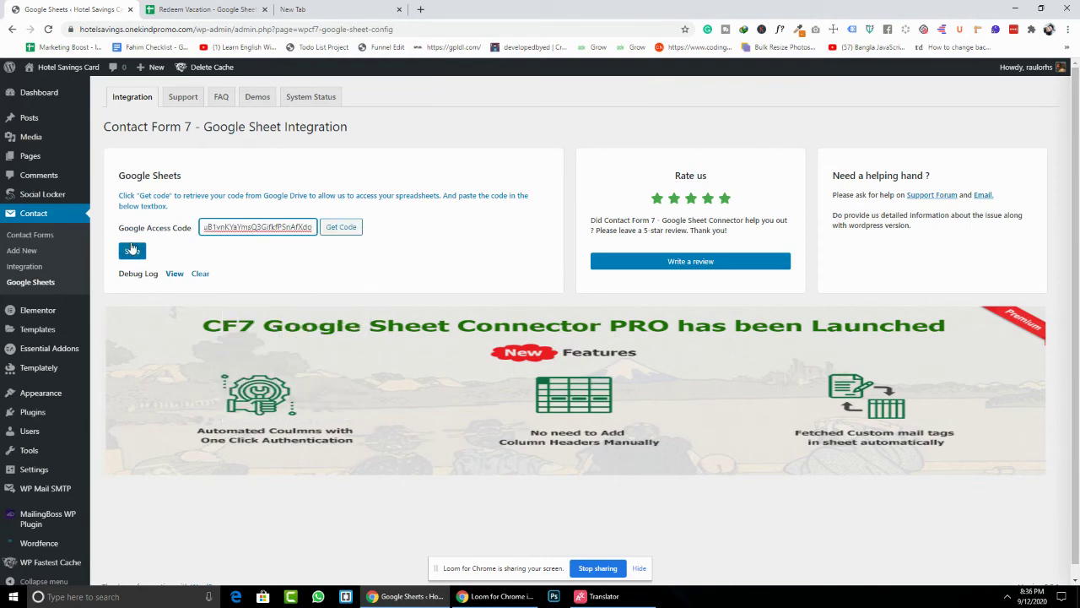
pyautogui.click(132, 250)
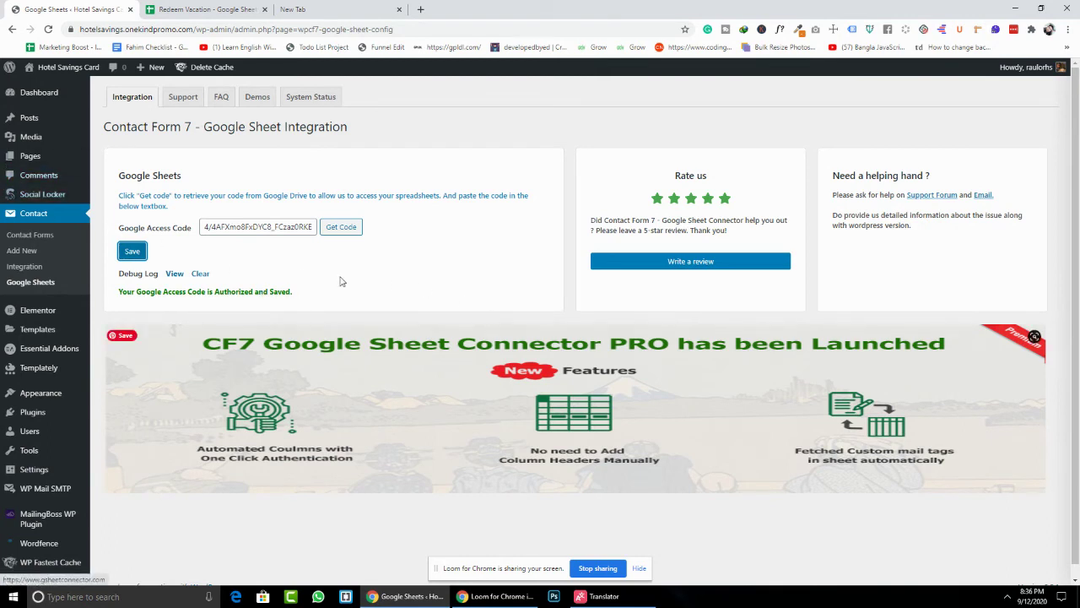
pyautogui.click(40, 160)
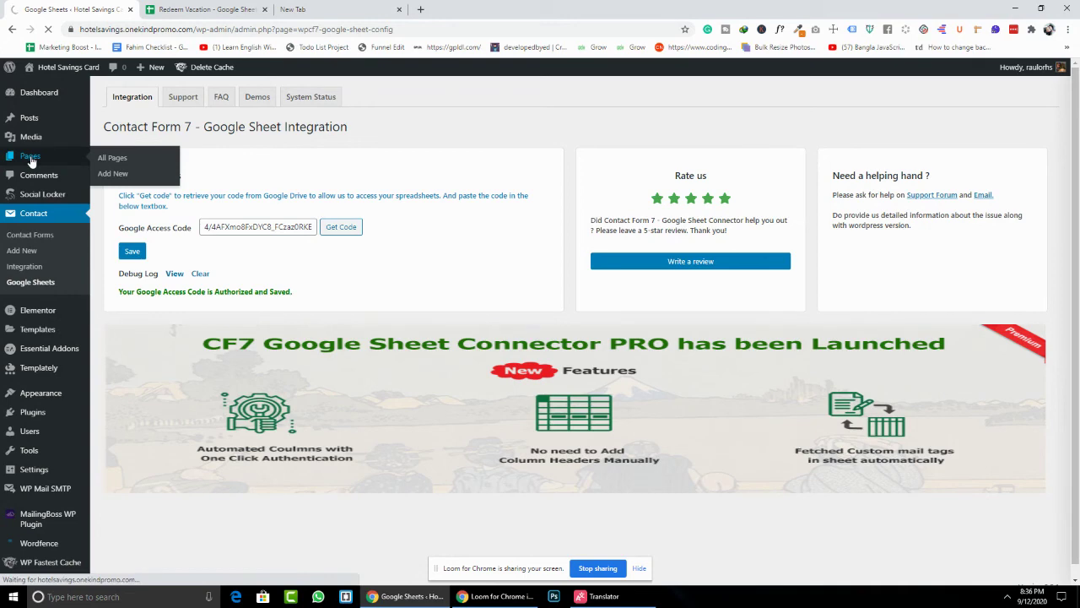
# - Close the spare empty tab and run Delete Cache and Minified CSS/JS
pyautogui.click(369, 9)
pyautogui.click(408, 10)
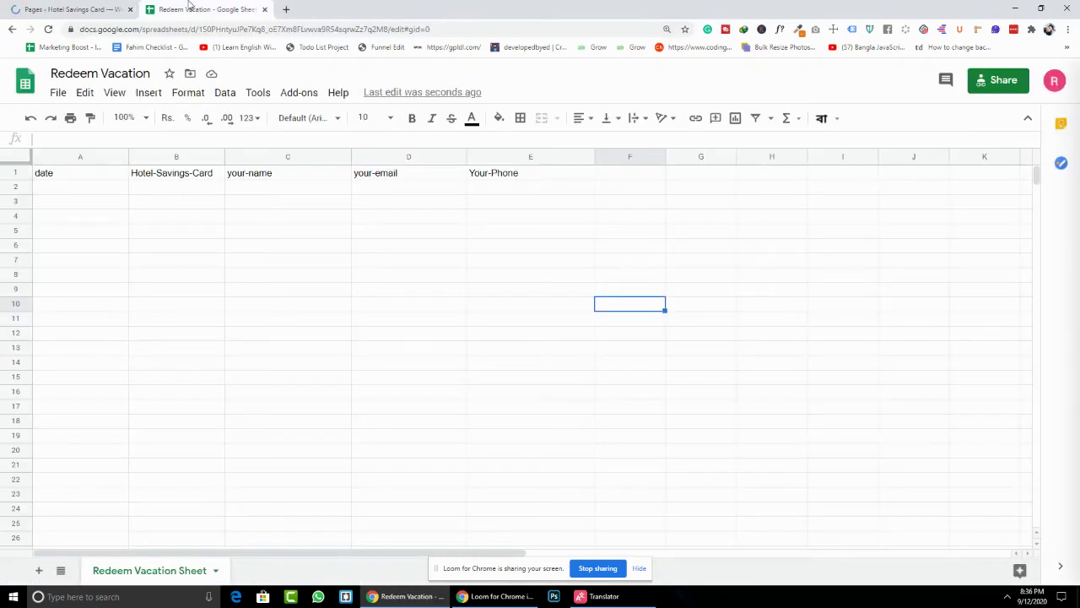
pyautogui.click(72, 8)
pyautogui.click(202, 9)
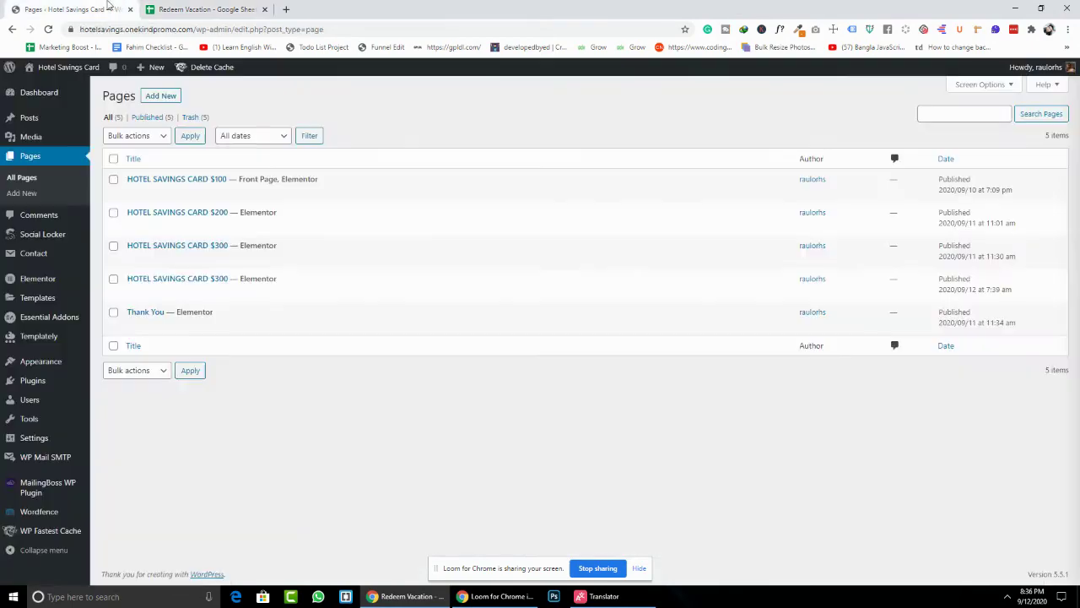
pyautogui.click(111, 8)
pyautogui.moveTo(214, 67)
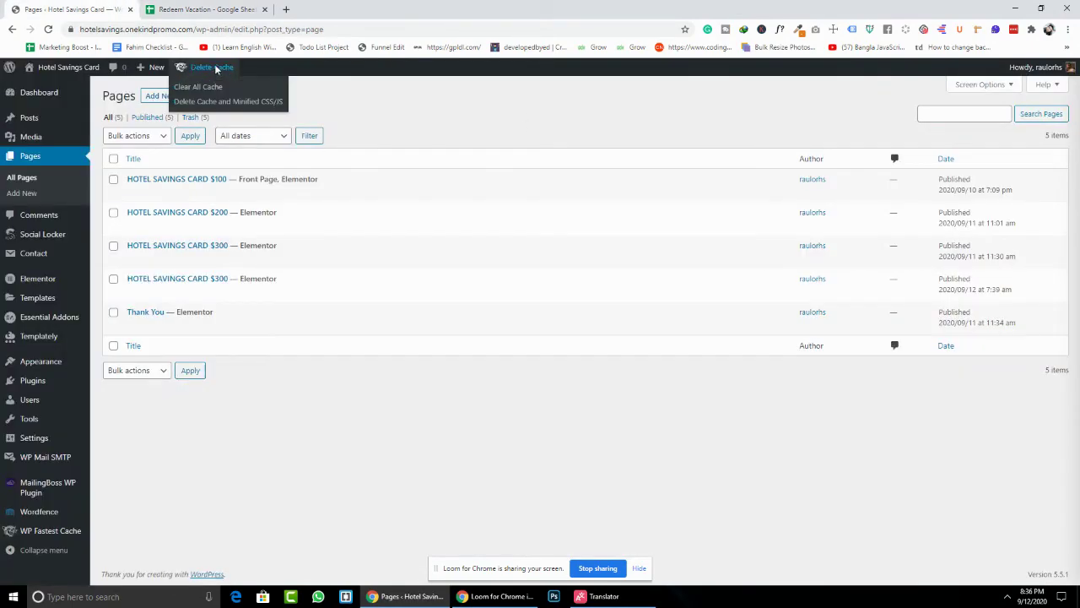
pyautogui.click(221, 101)
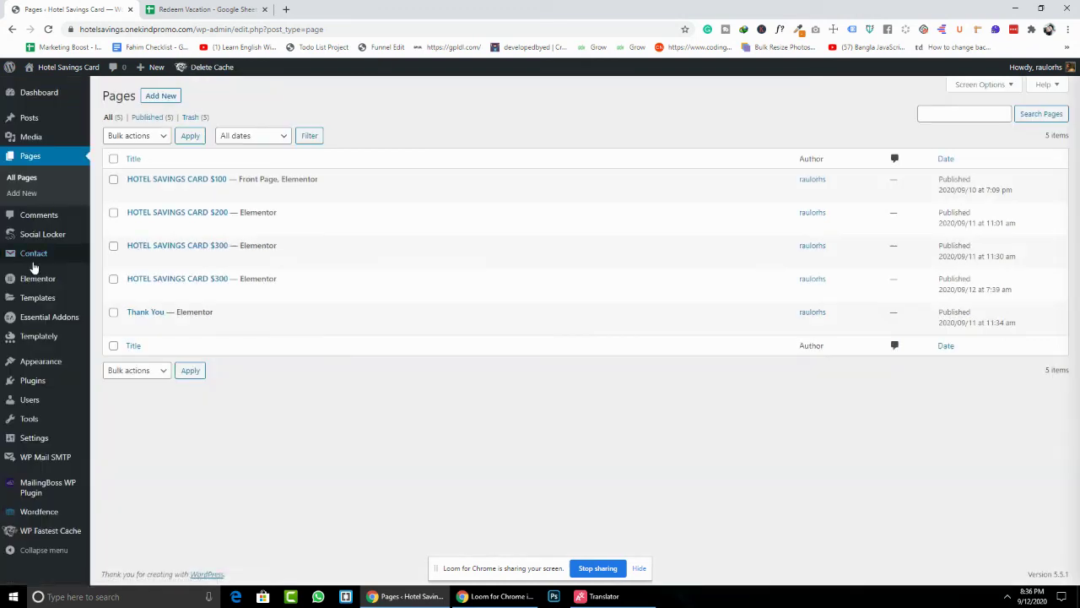
# - Open the Hotel Savings Card $100 front page from the Pages list in a new tab
pyautogui.click(32, 262)
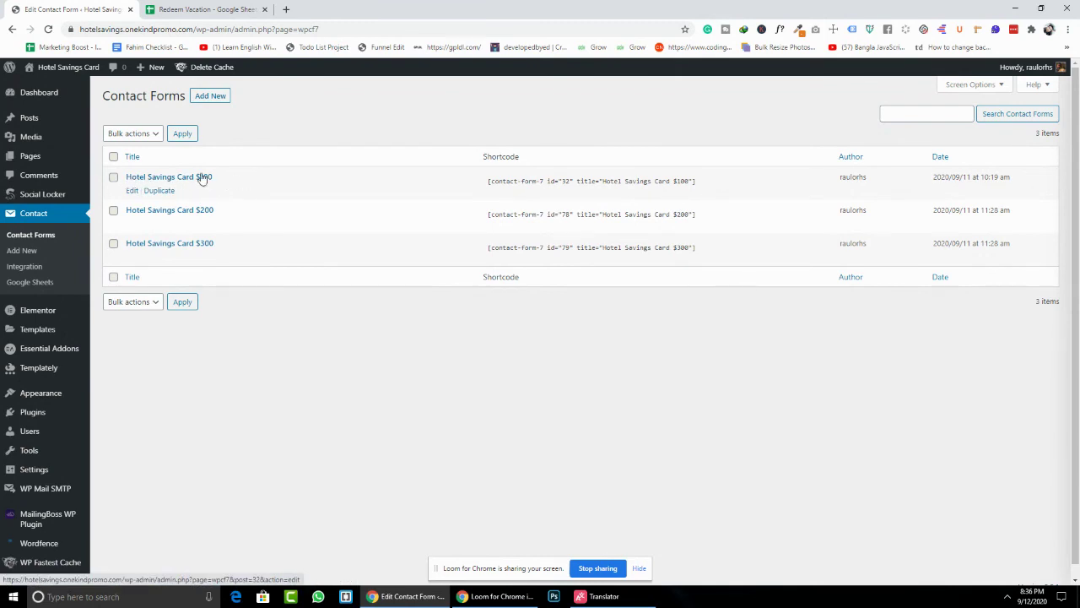
pyautogui.click(11, 163)
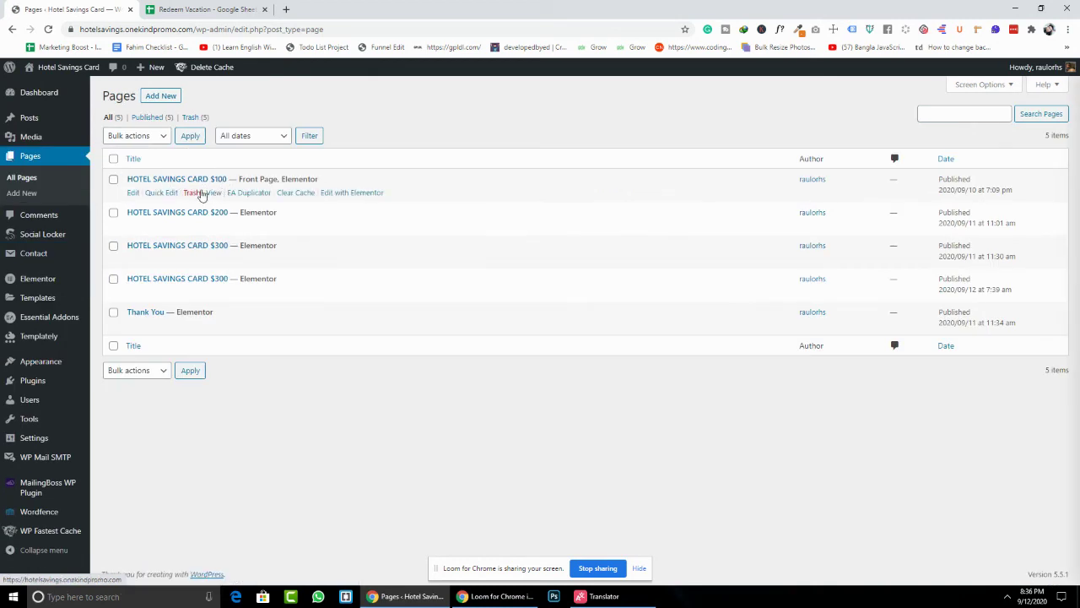
pyautogui.rightClick(212, 193)
pyautogui.click(230, 198)
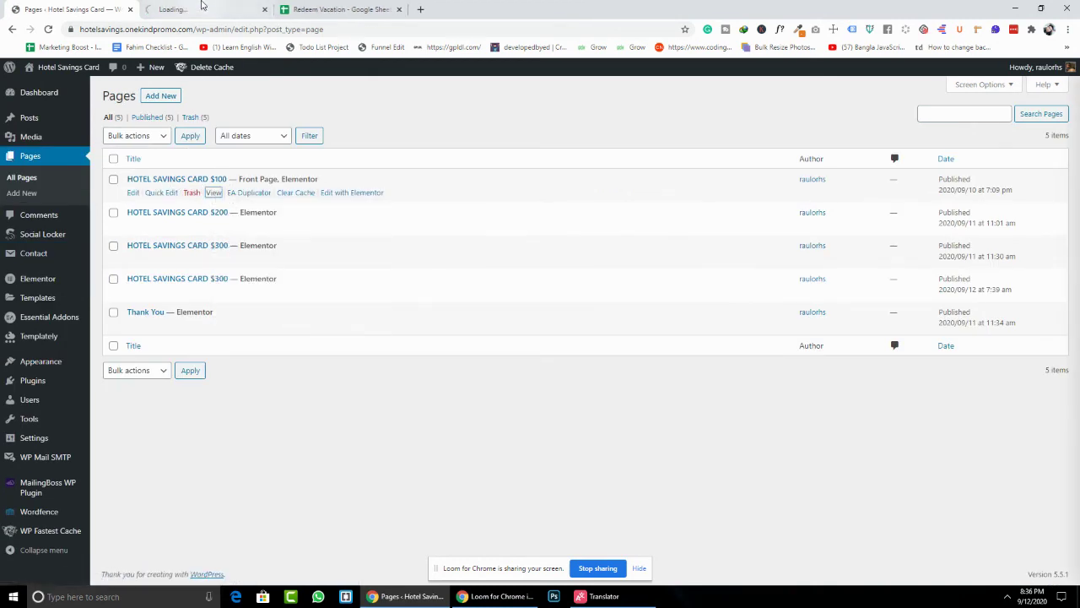
pyautogui.click(205, 9)
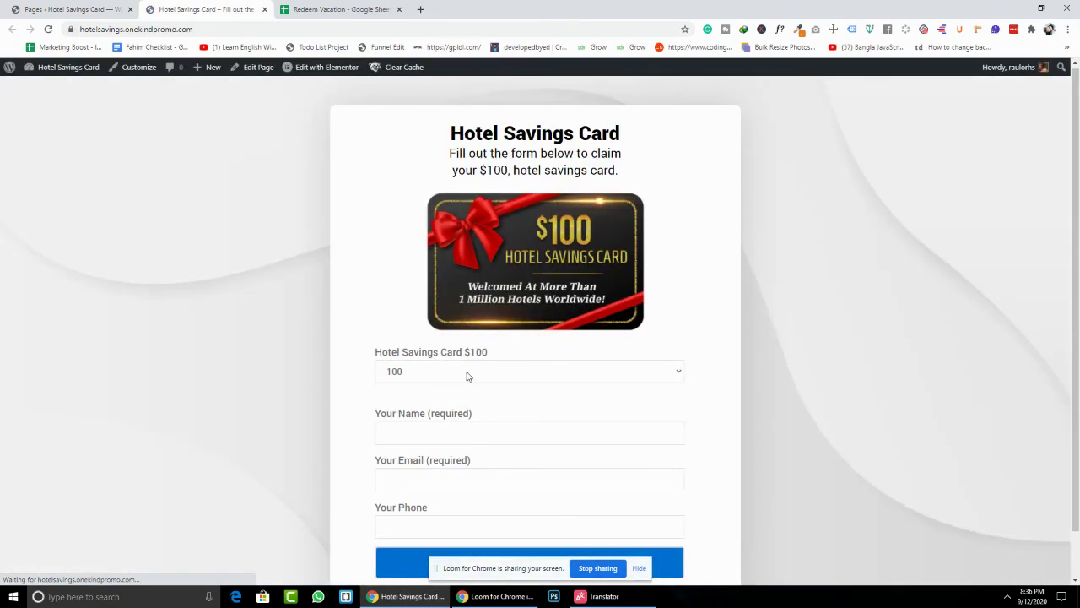
# - Send a $100 test request with autofilled name, email and phone, then check row 2 in Redeem Vacation
pyautogui.scroll(-1, 468, 365)
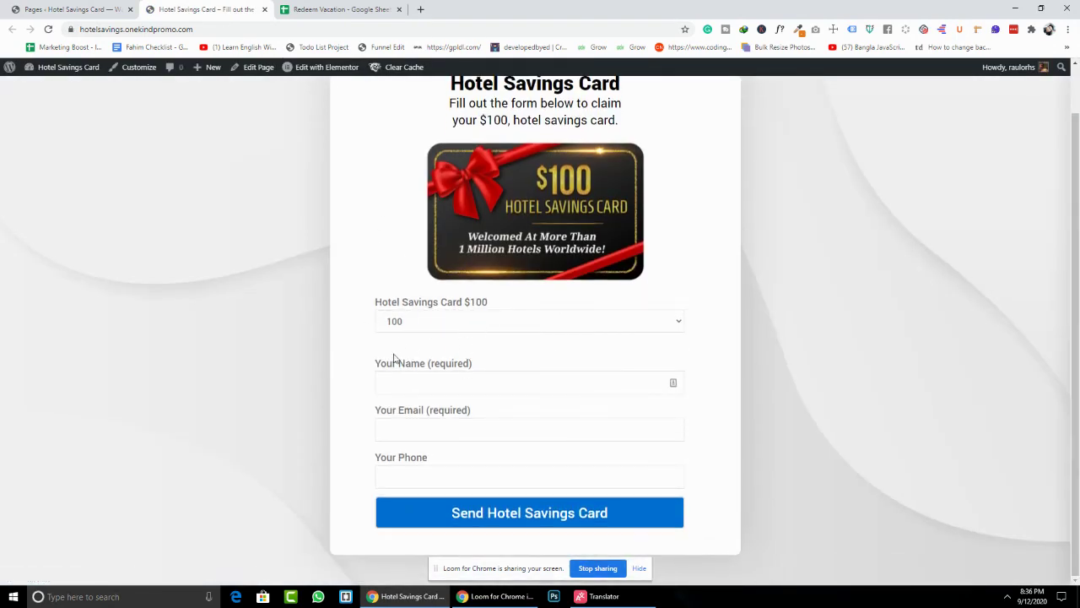
pyautogui.click(419, 324)
pyautogui.click(422, 338)
pyautogui.click(424, 384)
pyautogui.click(426, 414)
pyautogui.click(518, 514)
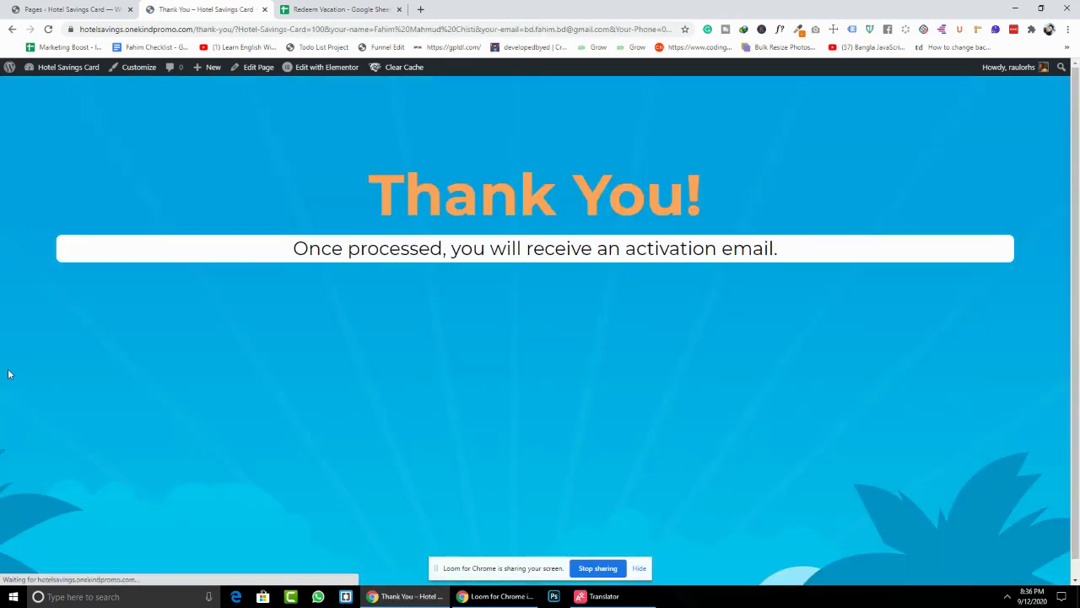
pyautogui.click(334, 10)
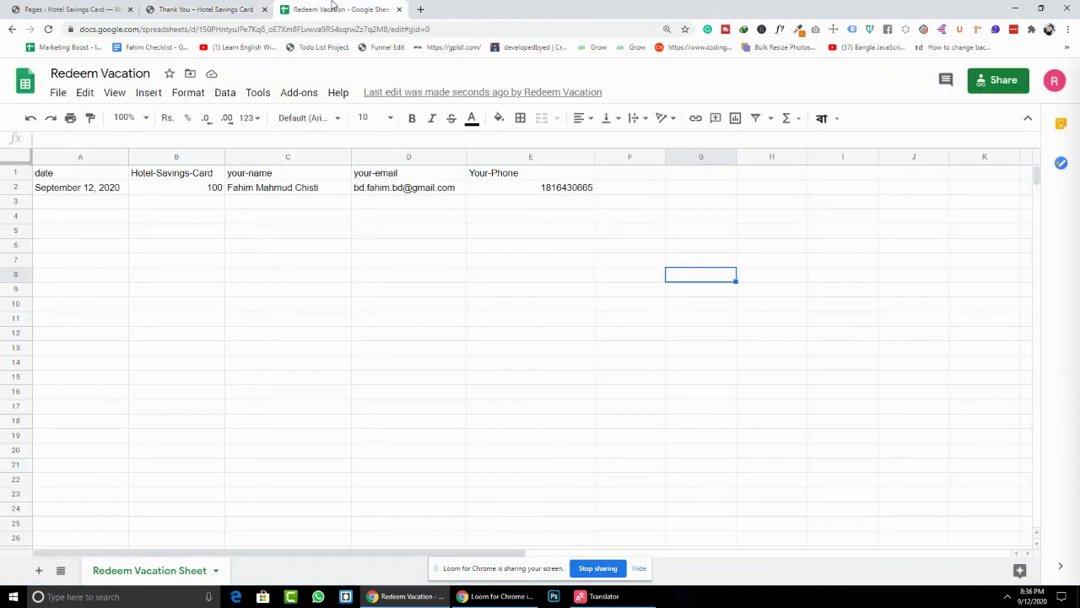
pyautogui.moveTo(47, 187); pyautogui.dragTo(588, 194)
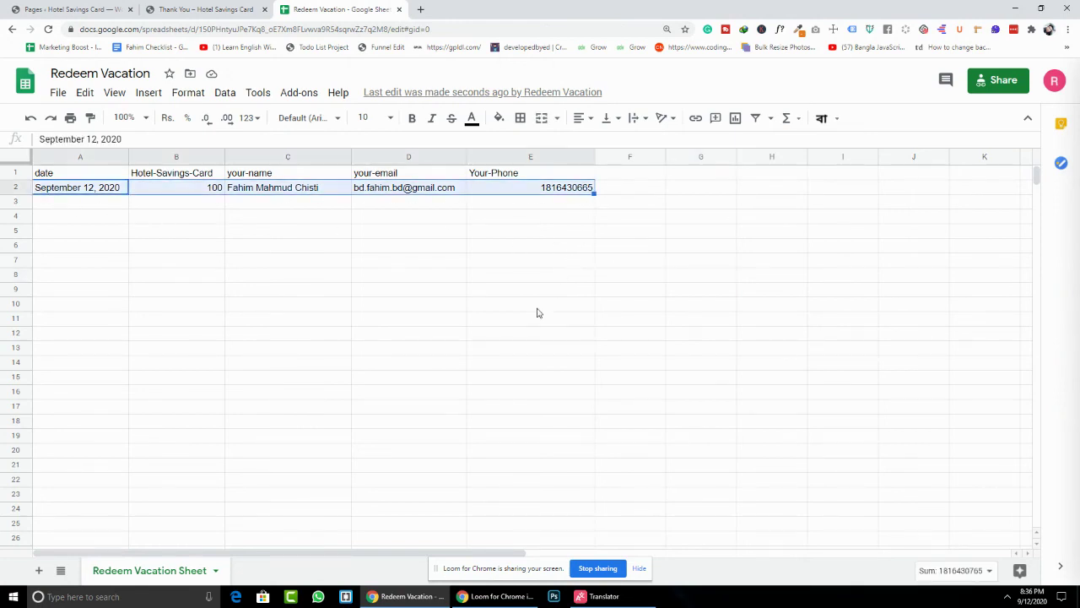